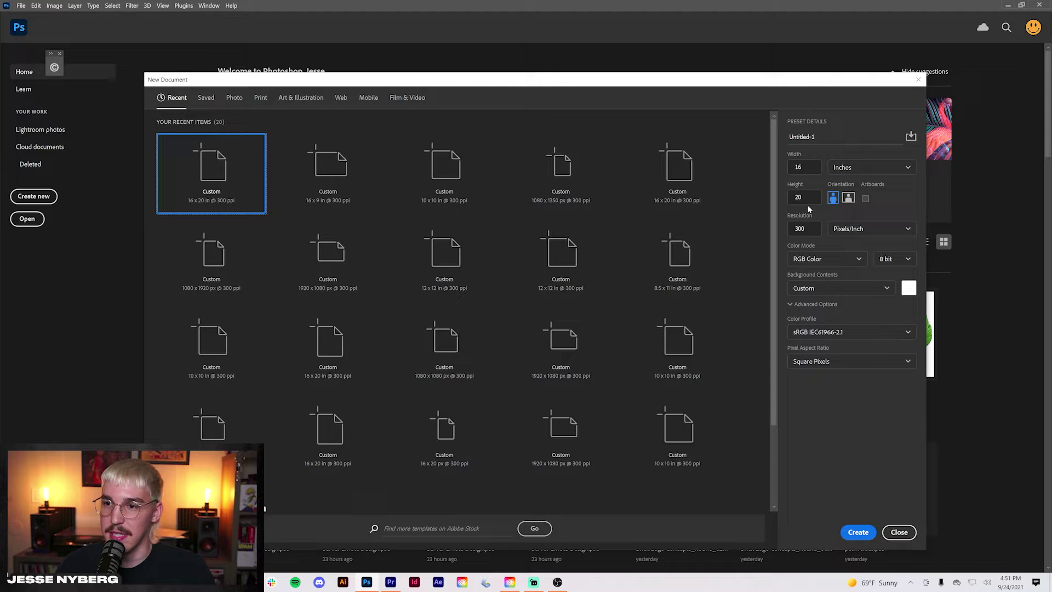
- Create a new 16 × 20 inch document at 300 pixels/inch named "bitmap image"
left_click_drag(818, 137, 623, 119)
type("bitmap ")
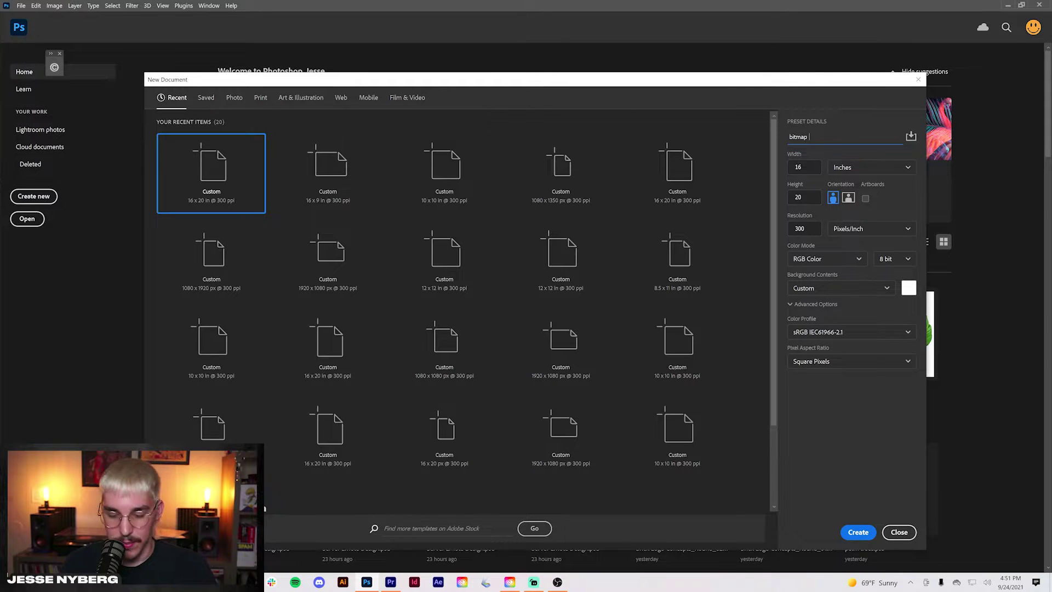
type("image")
key("Return")
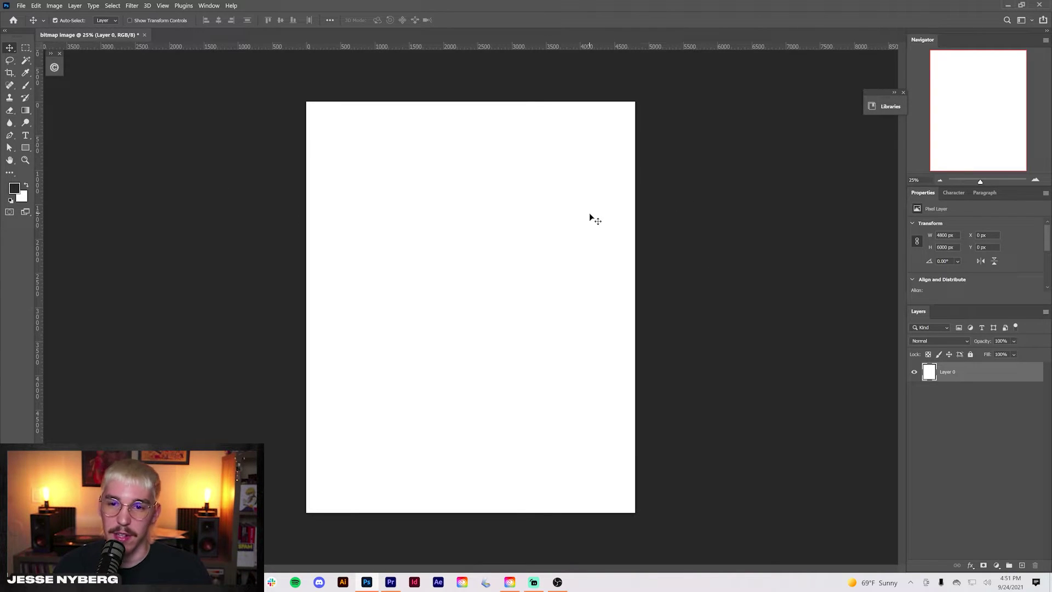
- Place the photo of the domed building and pink car, scaling it to the full canvas width and shifting it up
left_click_drag(0, 195, 456, 294)
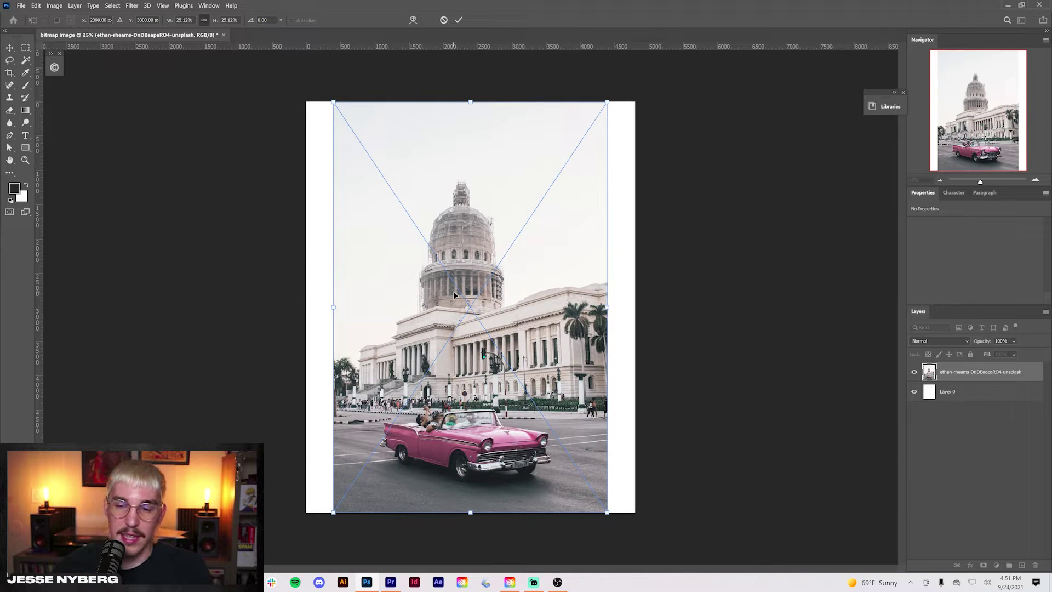
left_click_drag(609, 308, 648, 298)
left_click_drag(597, 368, 597, 332)
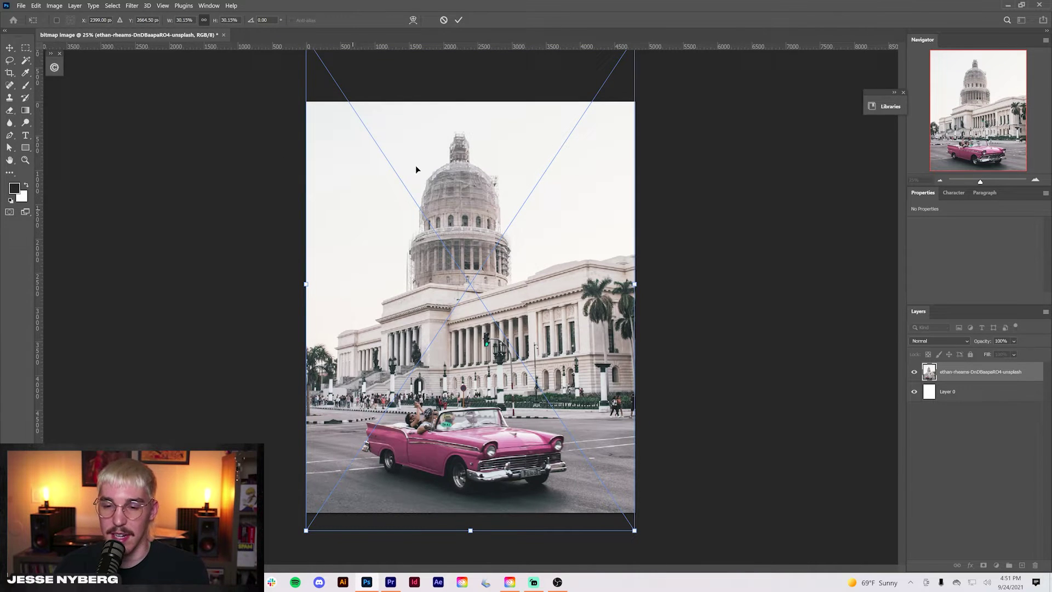
key("Return")
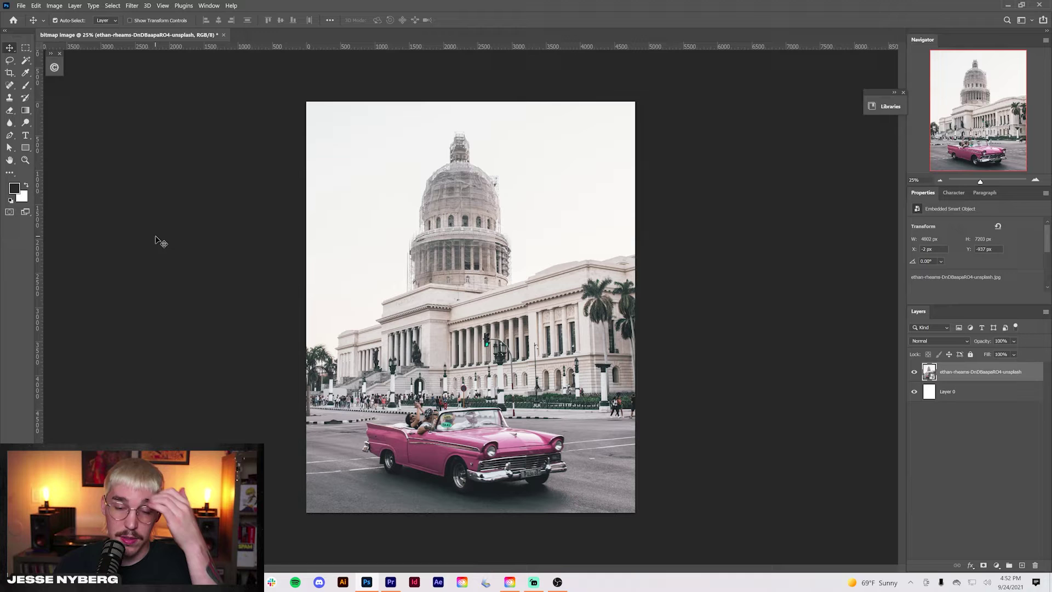
- Add a Curves adjustment layer above the photo and apply the Linear Contrast (RGB) preset
left_click(997, 565)
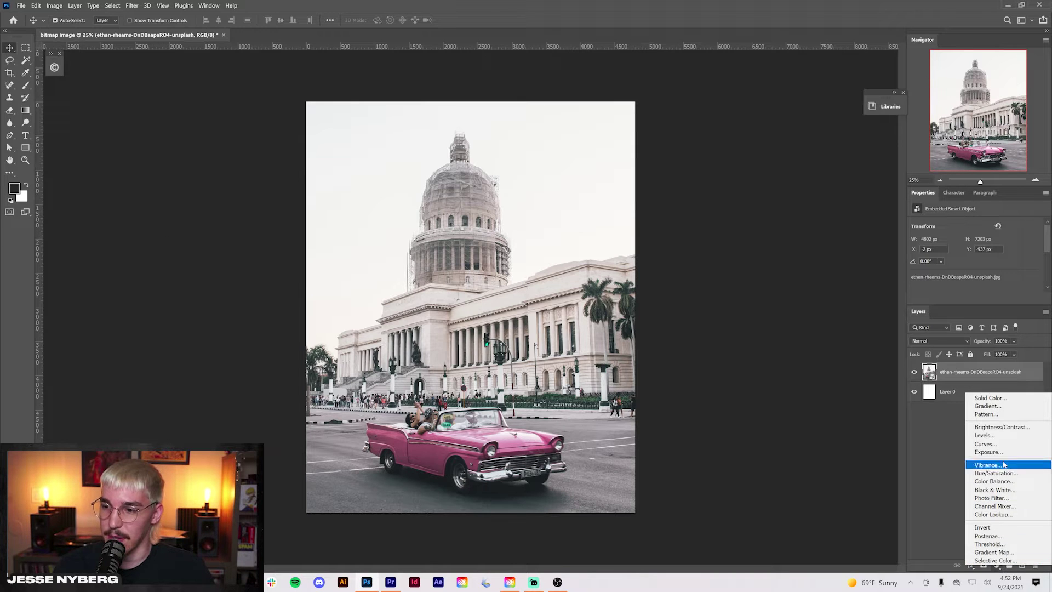
left_click(982, 450)
left_click_drag(974, 310, 974, 373)
left_click(965, 224)
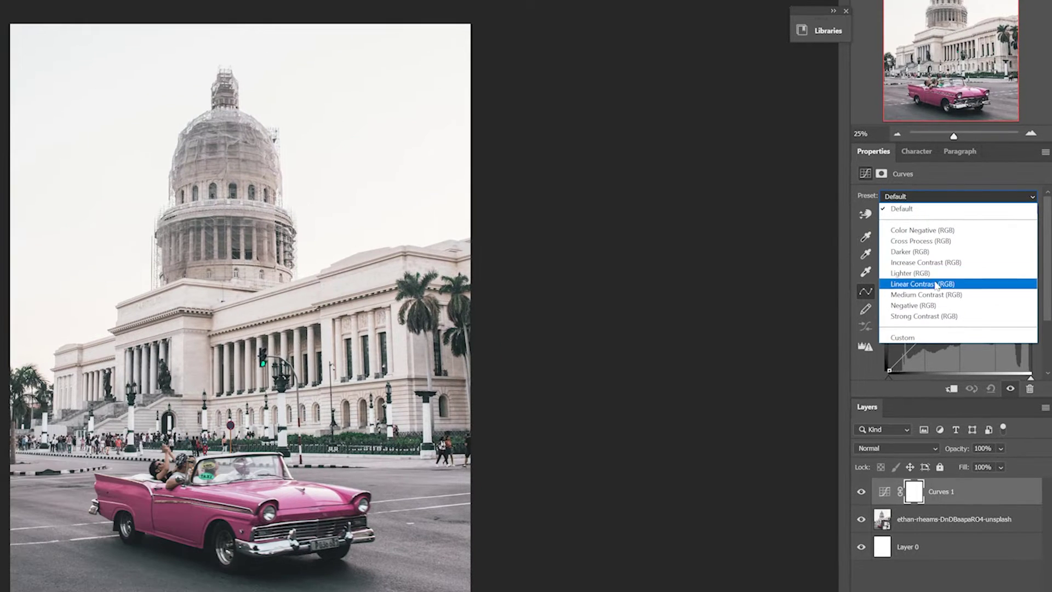
left_click(925, 284)
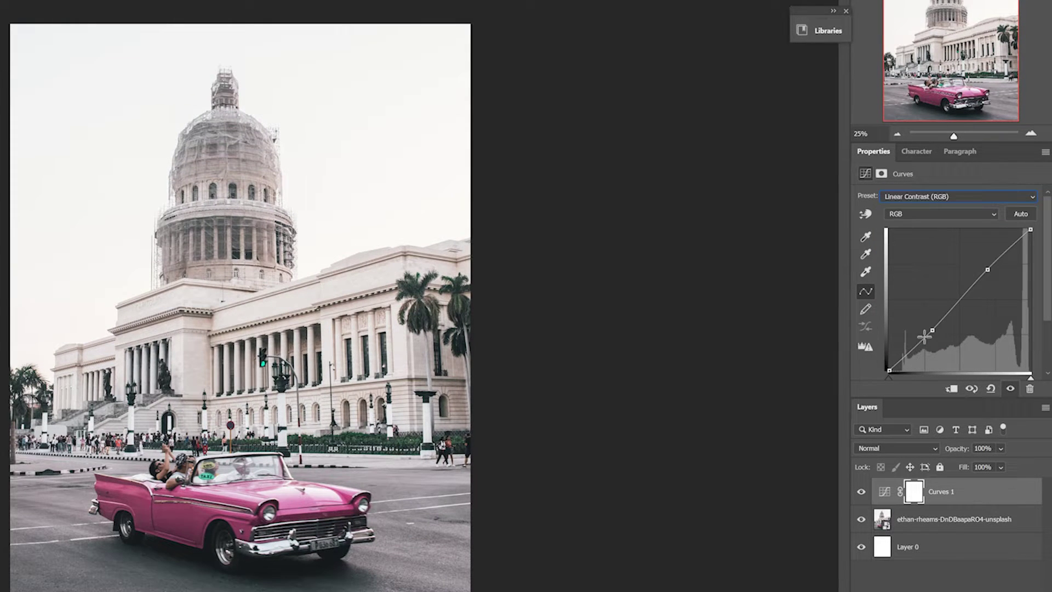
- Adjust the highlight and shadow points into a stronger contrast S-curve, and compare the photo with and without the Curves layer
left_click(988, 270)
left_click_drag(987, 270, 986, 269)
left_click_drag(933, 331, 935, 335)
left_click(861, 494)
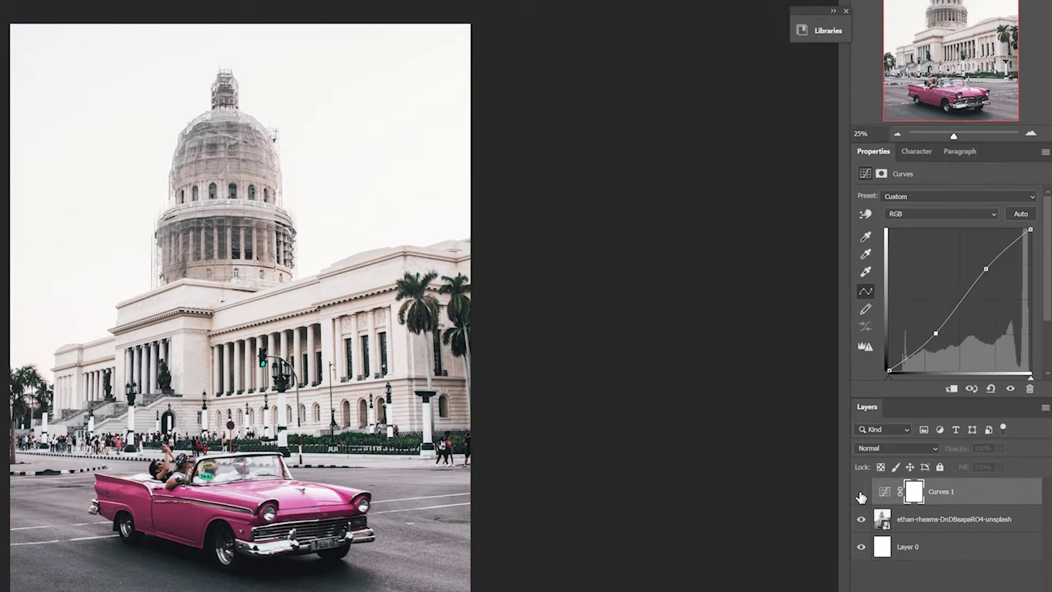
left_click(861, 494)
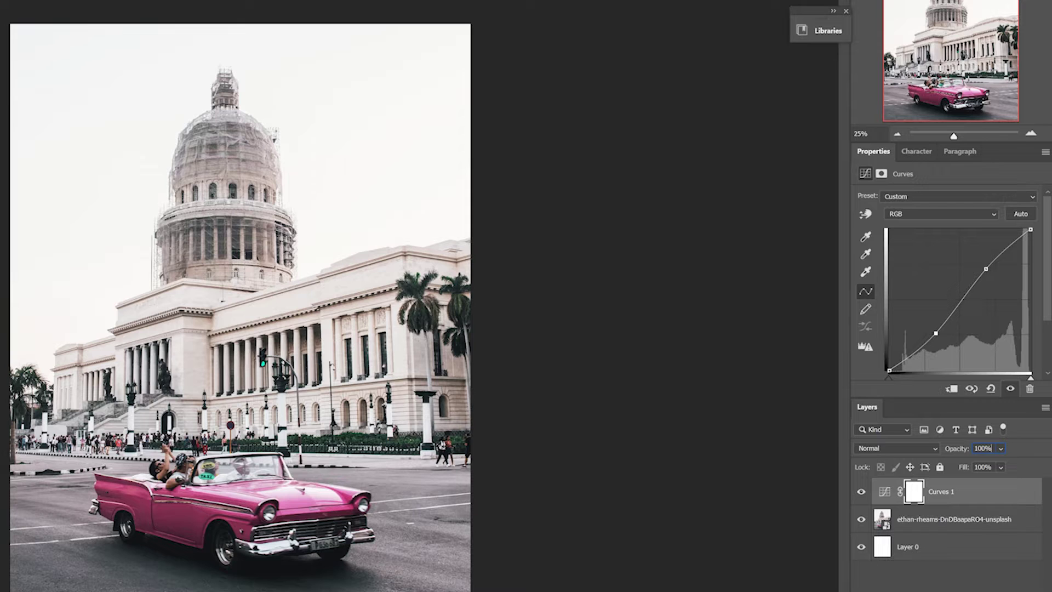
left_click_drag(992, 449, 813, 434)
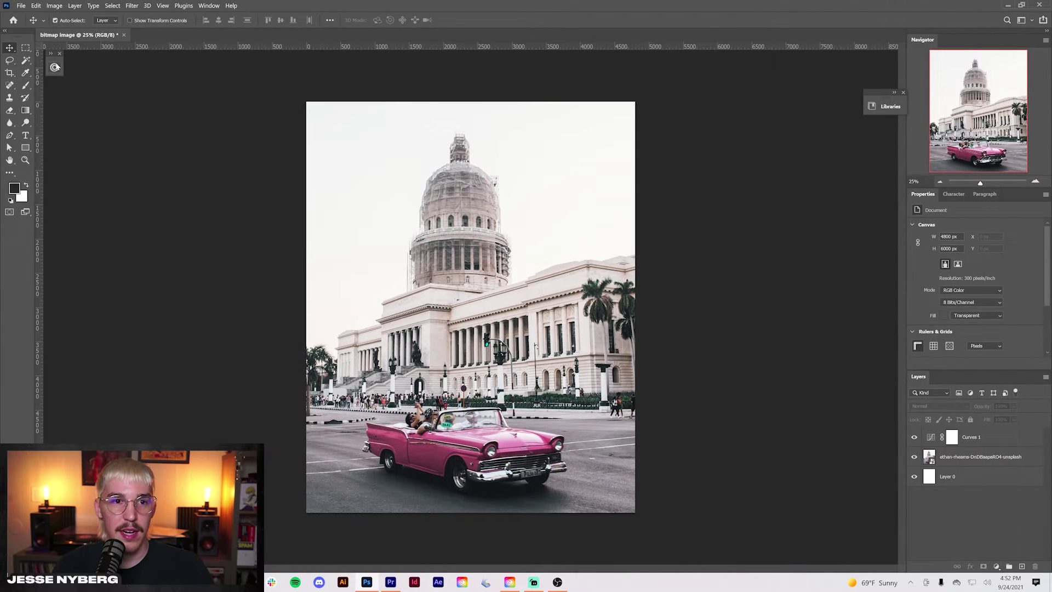
left_click(211, 6)
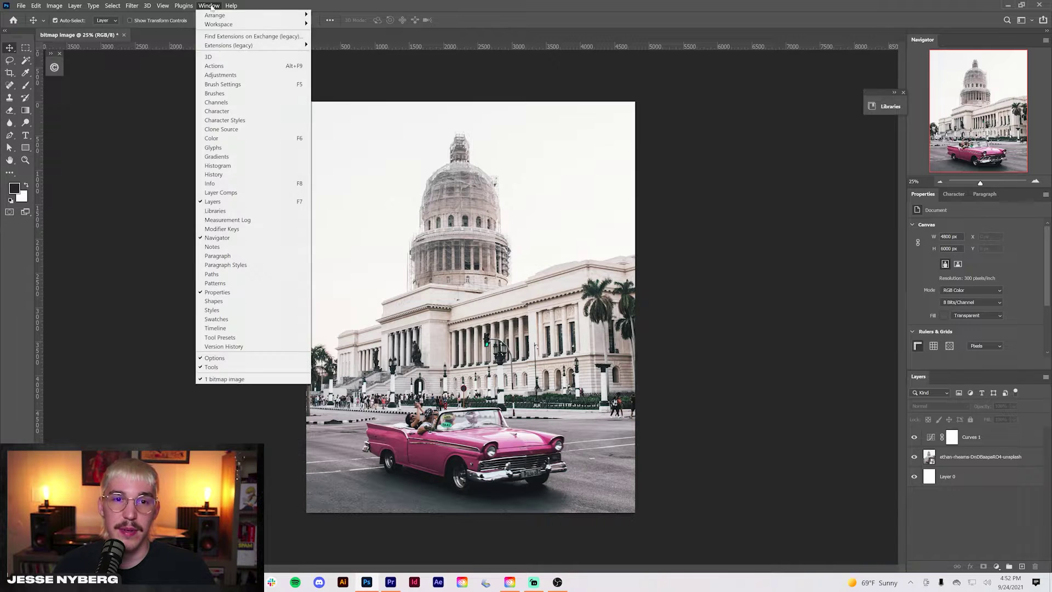
left_click(208, 5)
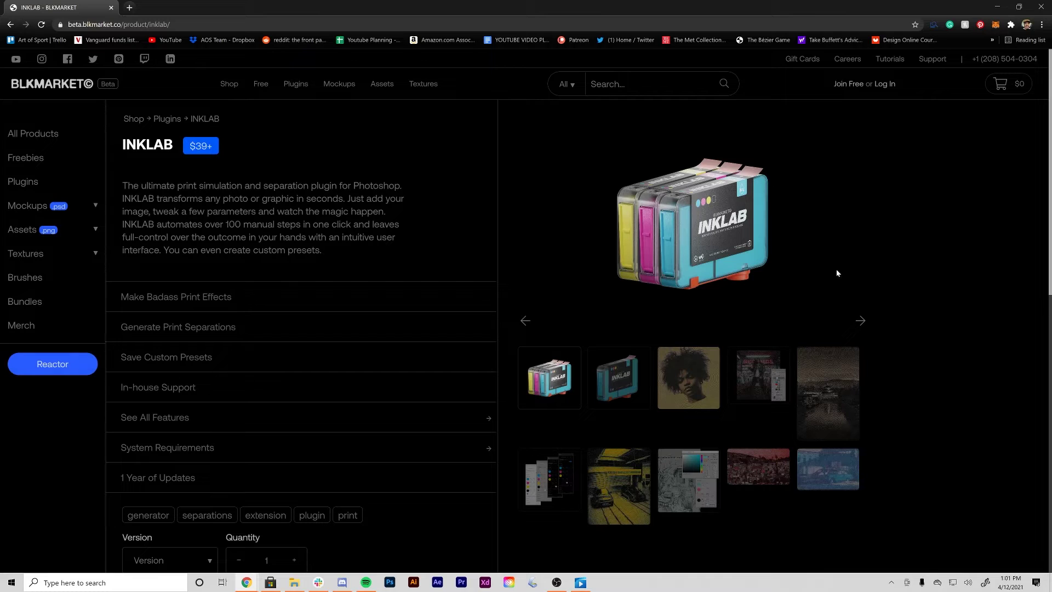
- Browse the sample images in the gallery of the INKLAB product page
left_click(861, 321)
left_click(861, 321)
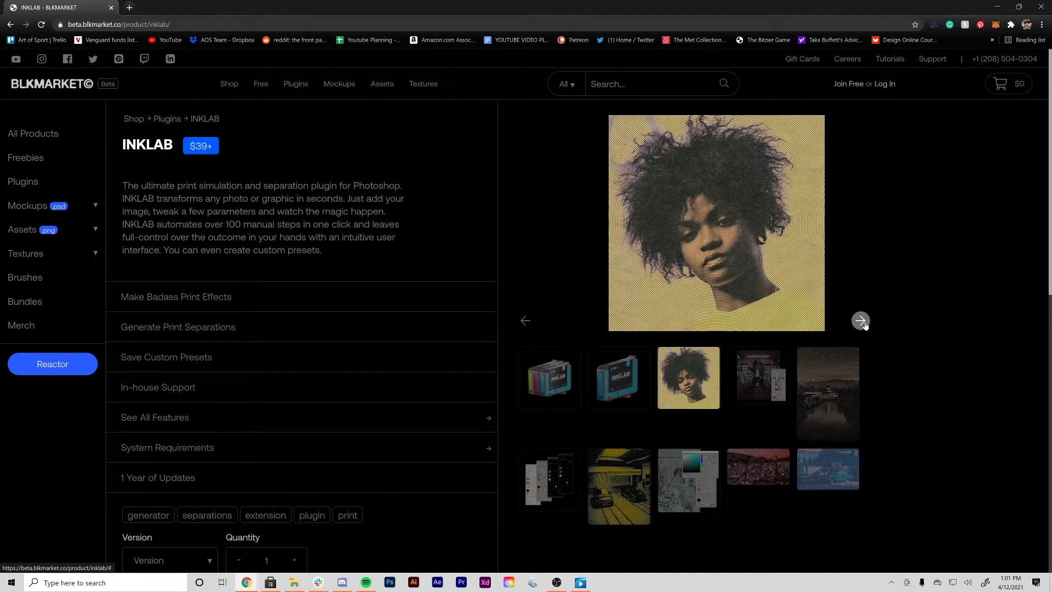
left_click(861, 321)
left_click(861, 321)
left_click(861, 321)
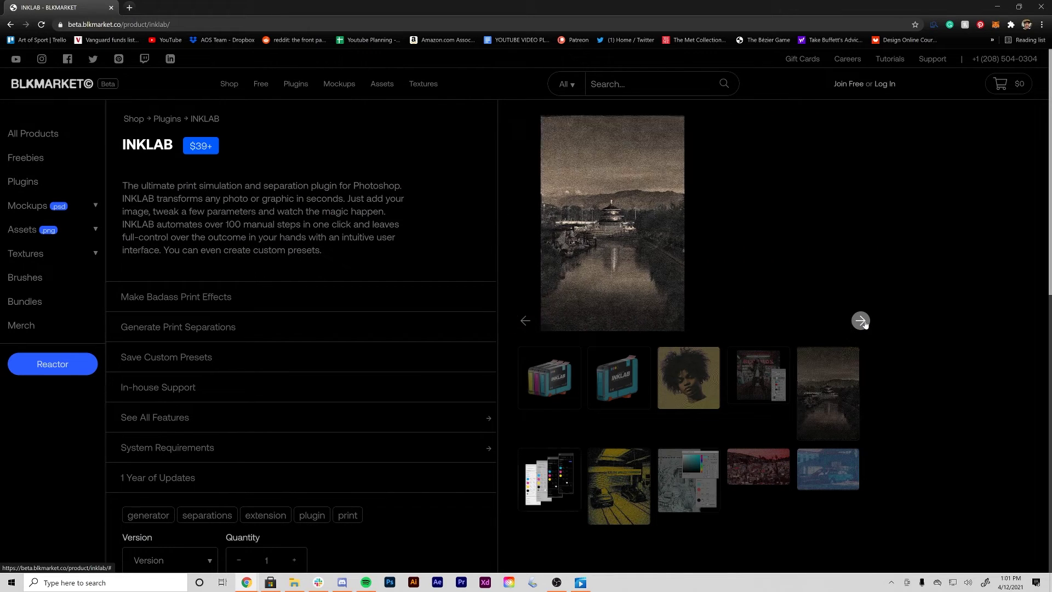
left_click(861, 321)
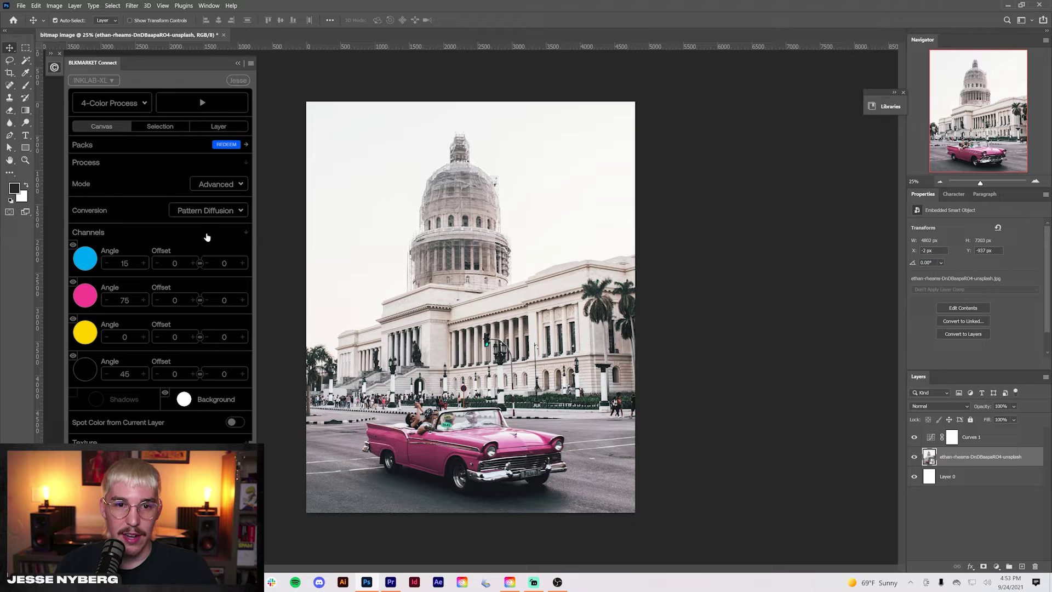
- Set the INKLAB process mode to Advanced and the conversion to Pattern Diffusion, trying Halftone Screen along the way
left_click(219, 187)
left_click(211, 222)
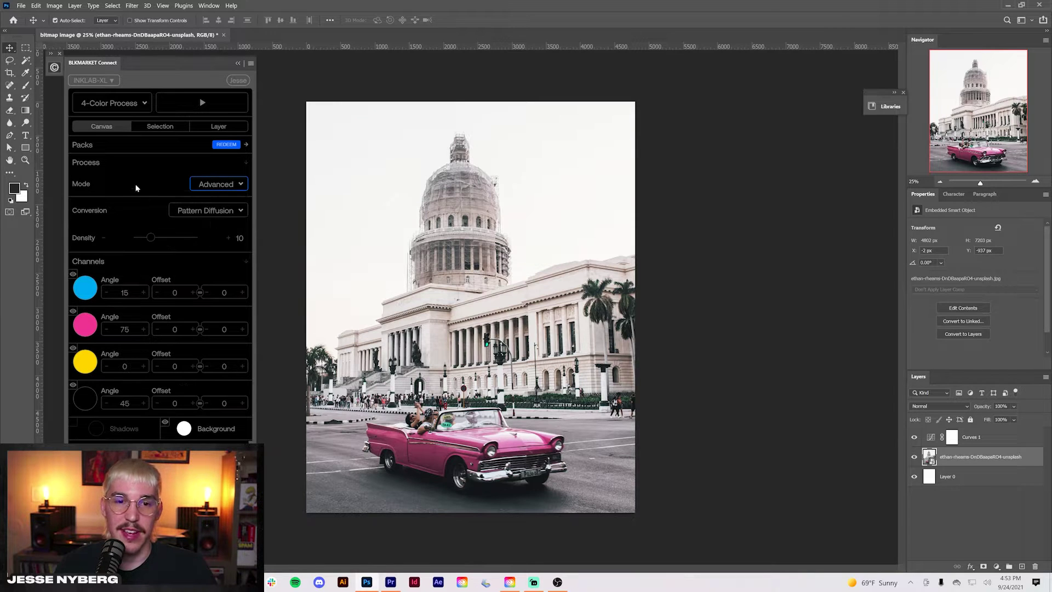
left_click(205, 211)
left_click(209, 265)
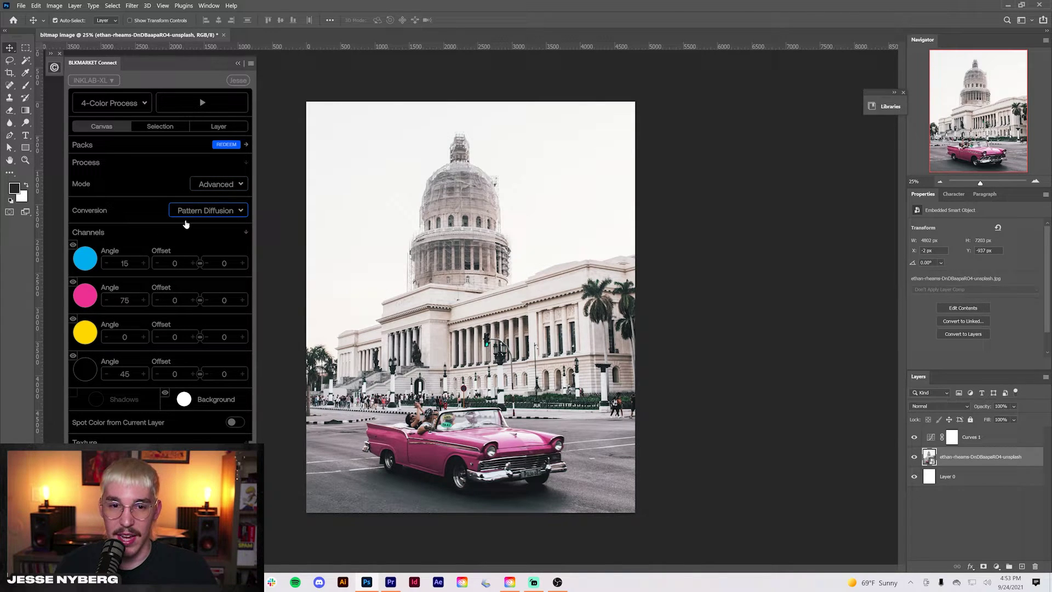
left_click(221, 216)
left_click(205, 229)
left_click(230, 220)
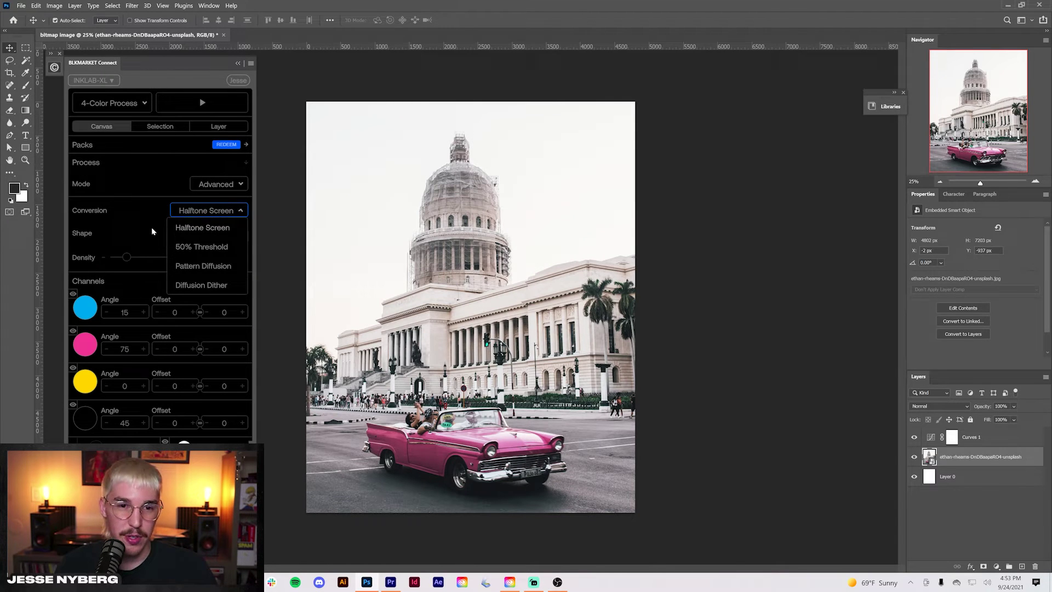
left_click(204, 265)
- Examine INKLAB's channel angles and offsets, paper textures, effects, resample and output settings
scroll(85, 218, "down", 5)
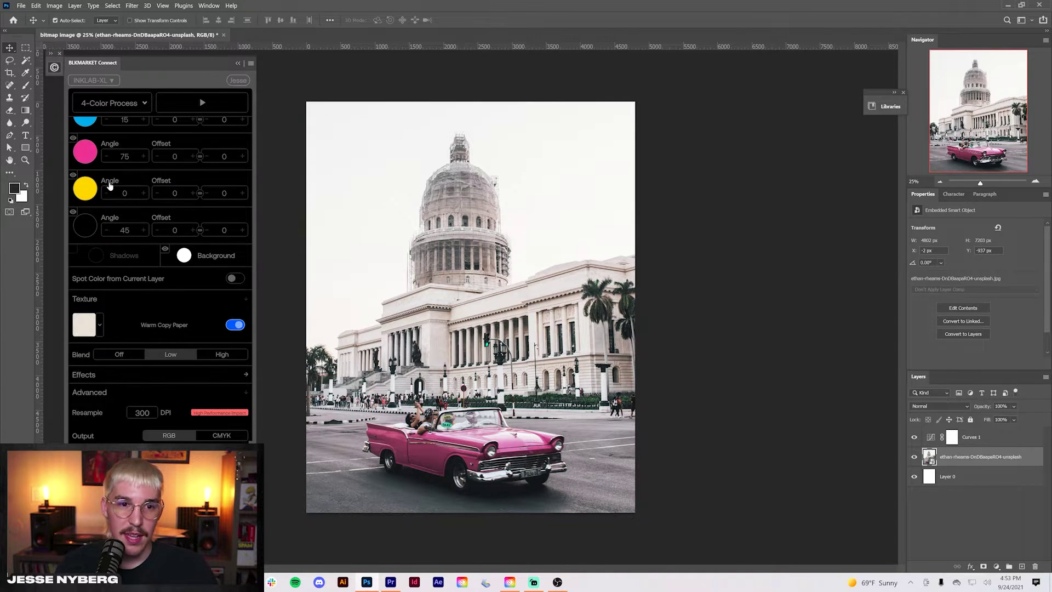
scroll(92, 246, "up", 4)
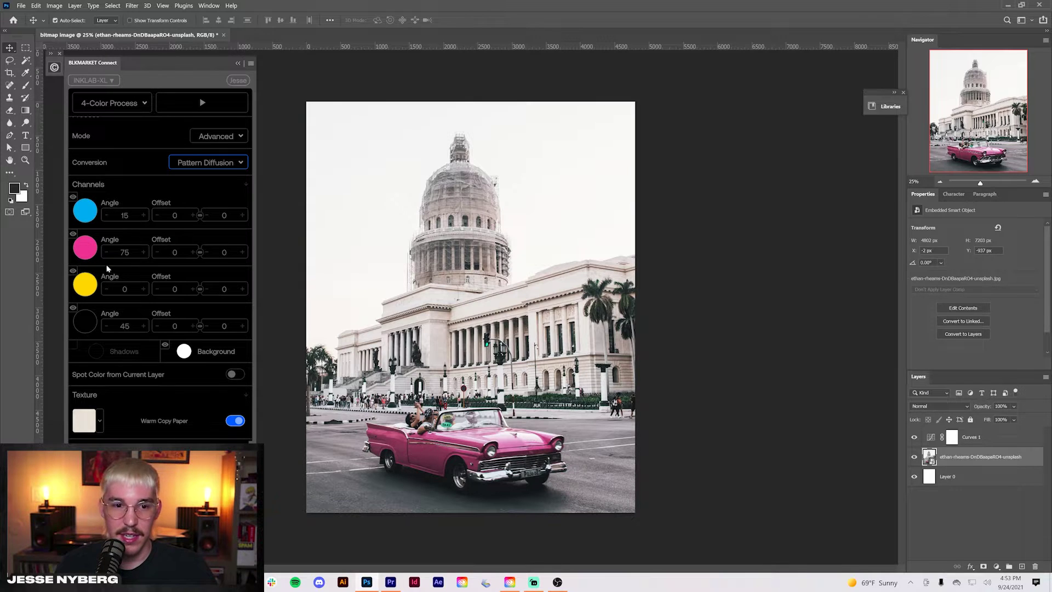
scroll(164, 274, "down", 4)
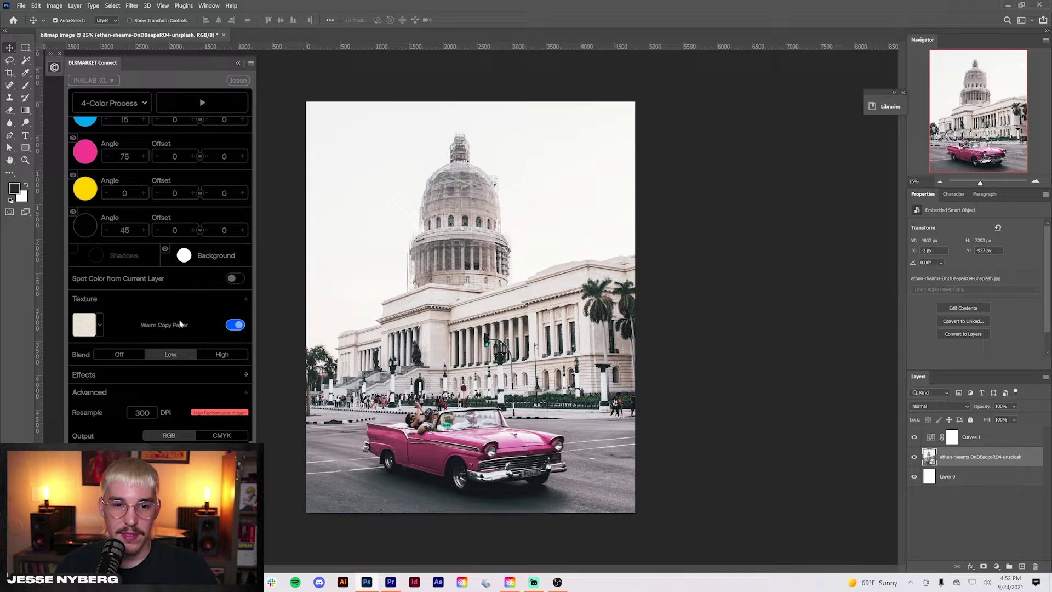
left_click(100, 313)
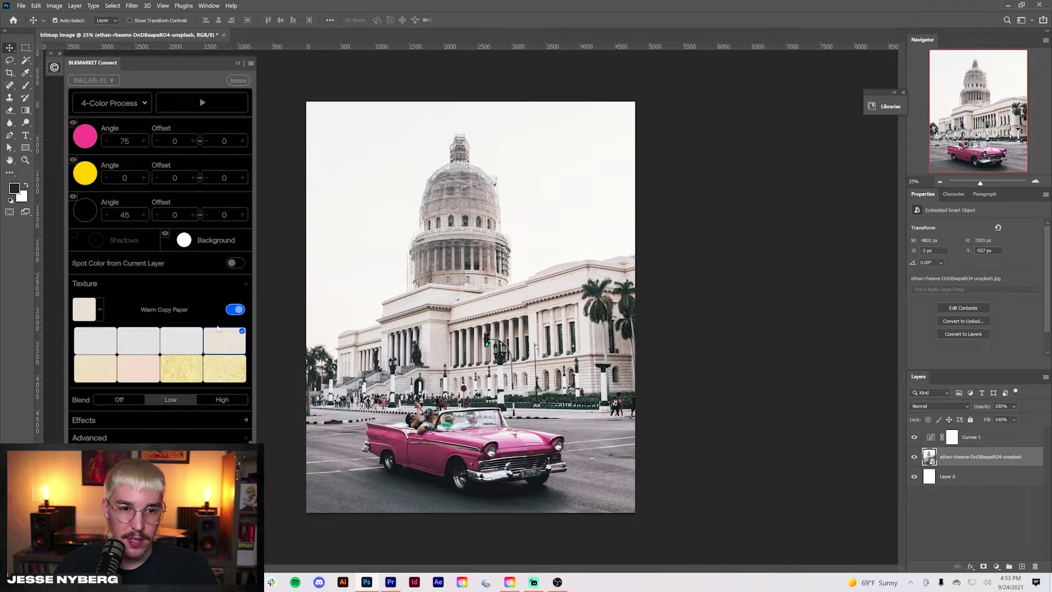
left_click(100, 312)
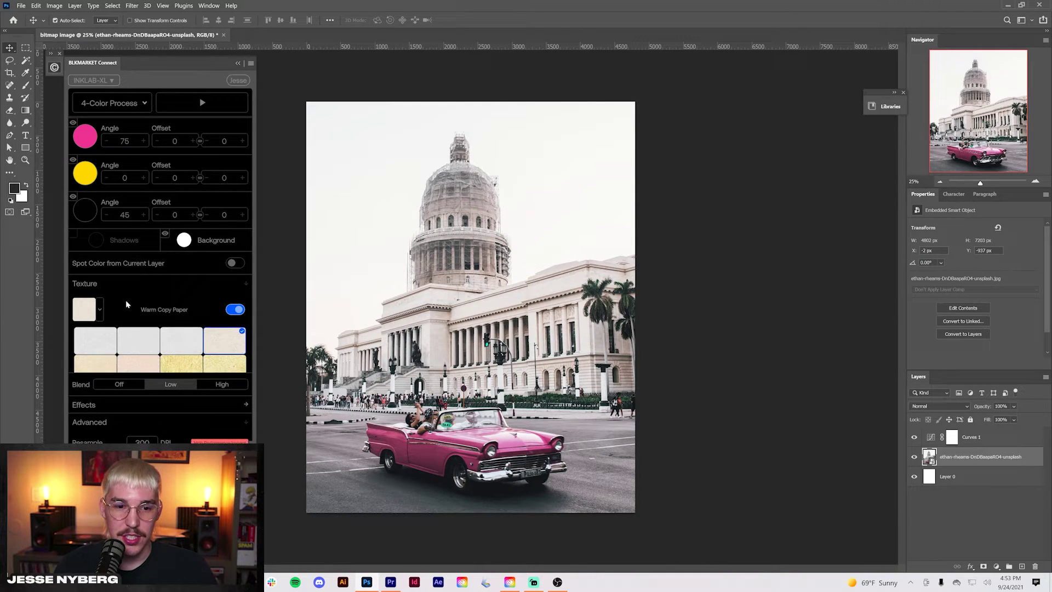
left_click(236, 362)
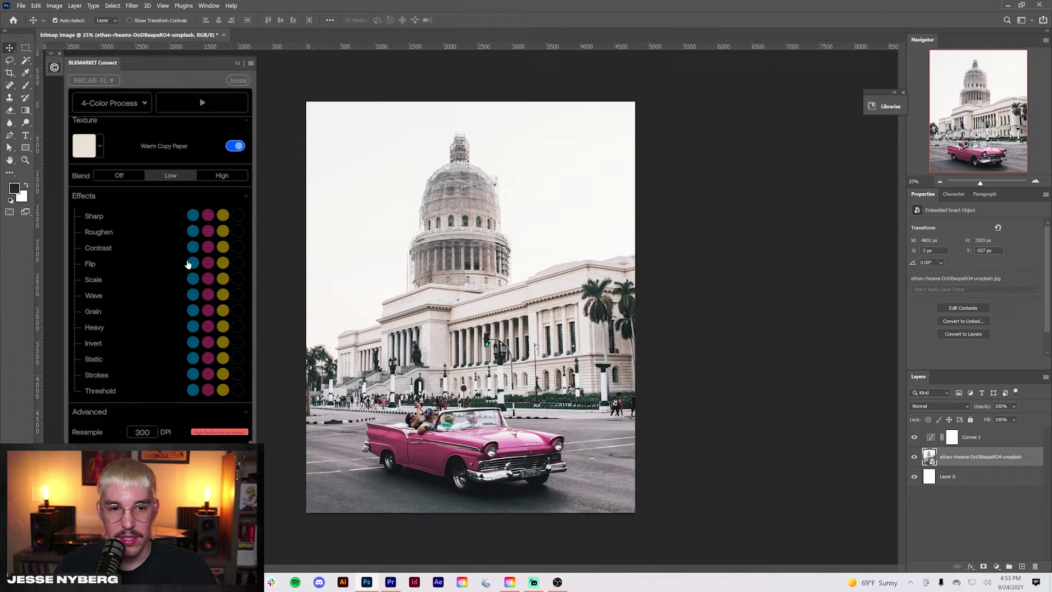
scroll(145, 335, "down", 1)
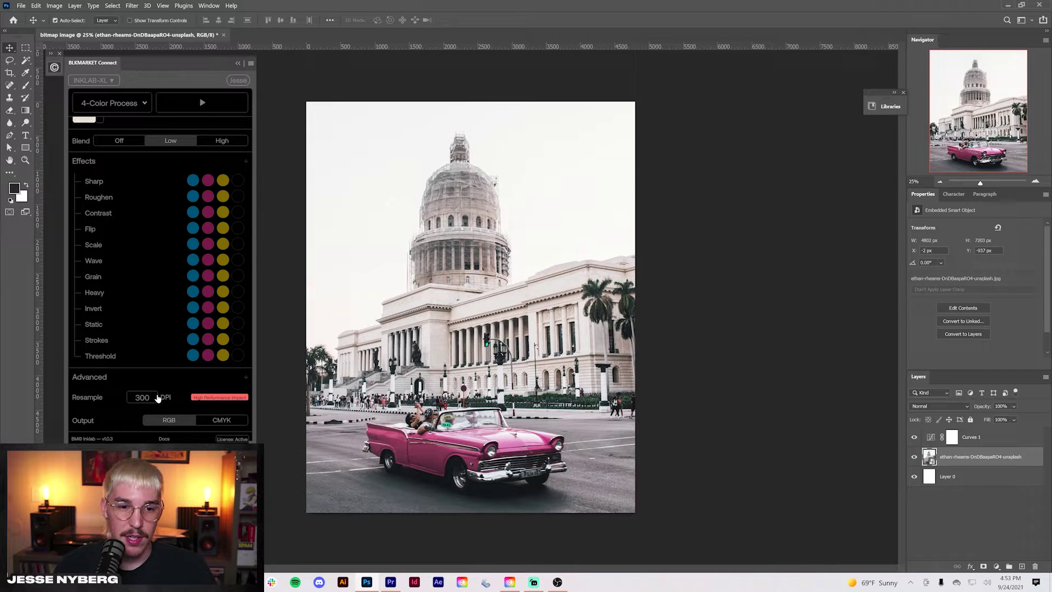
- Run the INKLAB 4-Color Process on the canvas and shrink the plugin panel to inspect the printed effect
scroll(159, 384, "up", 10)
left_click(202, 102)
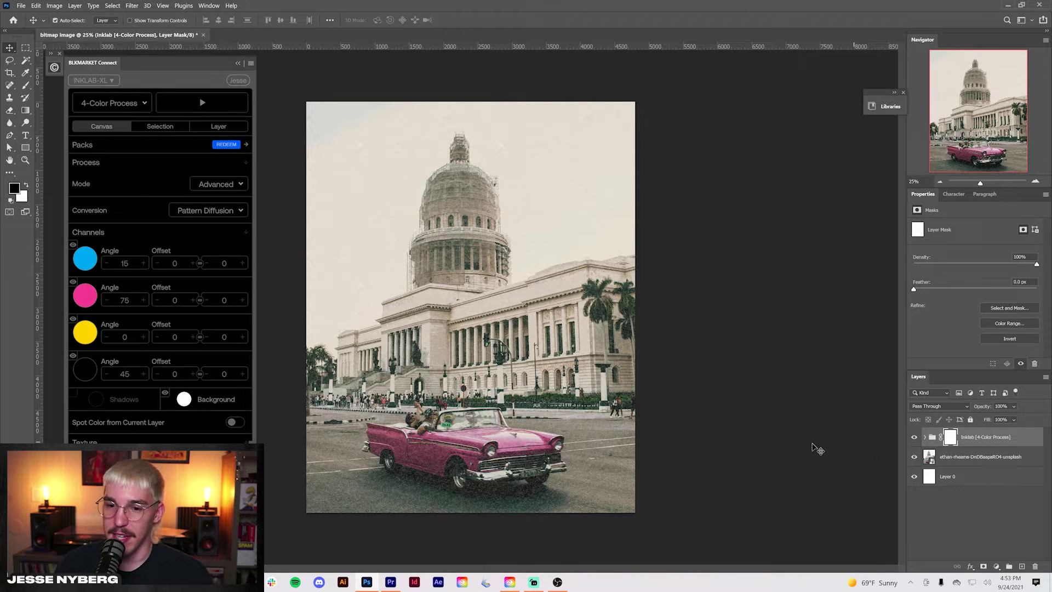
key("ctrl+plus")
left_click_drag(731, 426, 815, 345)
left_click_drag(255, 448, 158, 304)
left_click_drag(822, 415, 732, 437)
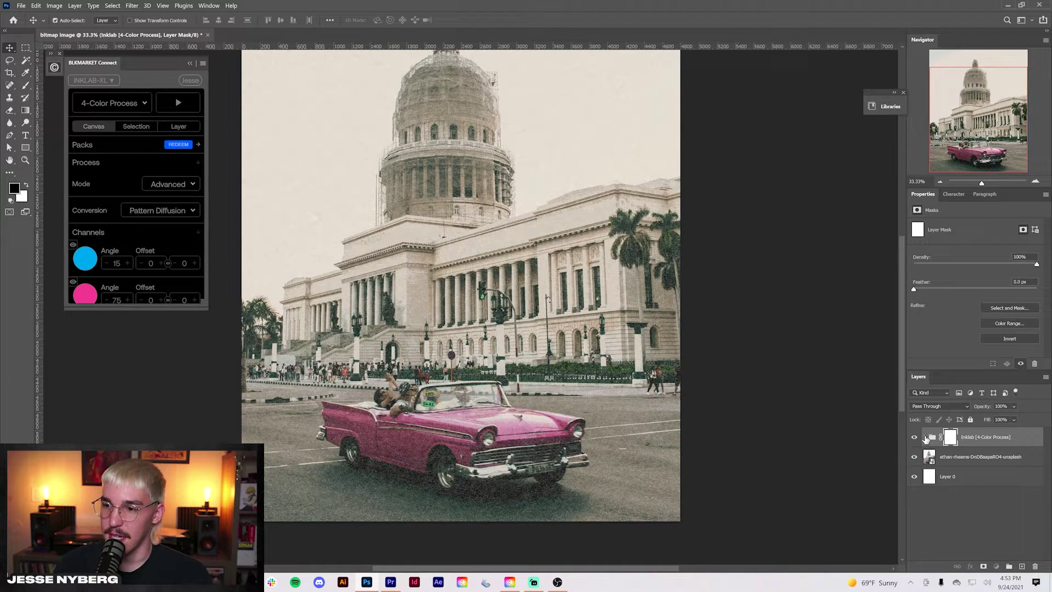
- Expand the Inklab group and its Separations, and hide the cyan, yellow and magenta layers, leaving only the black separation selected
left_click(925, 438)
left_click_drag(939, 370, 938, 200)
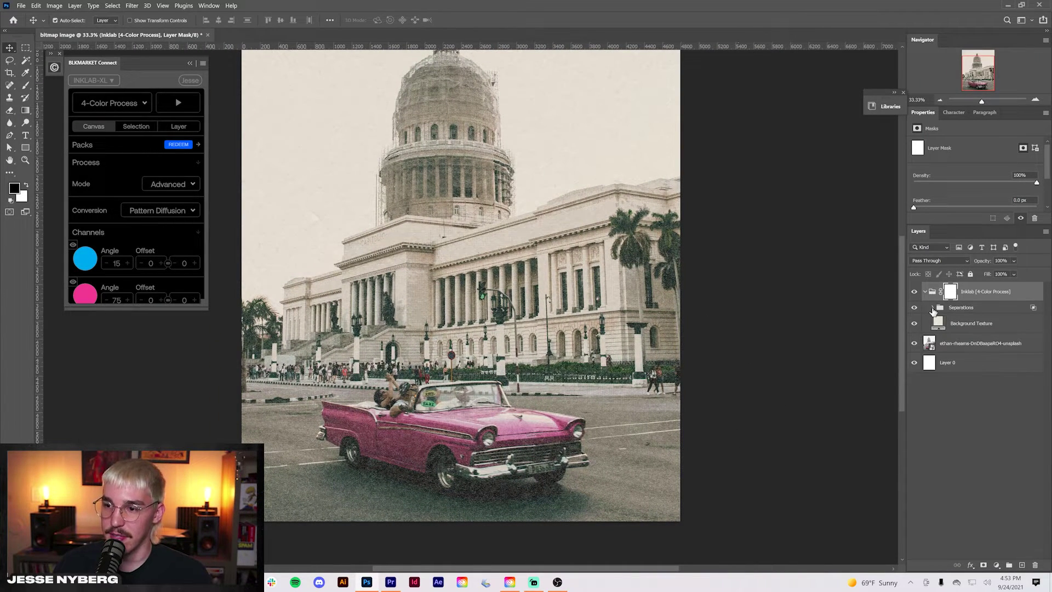
left_click(933, 308)
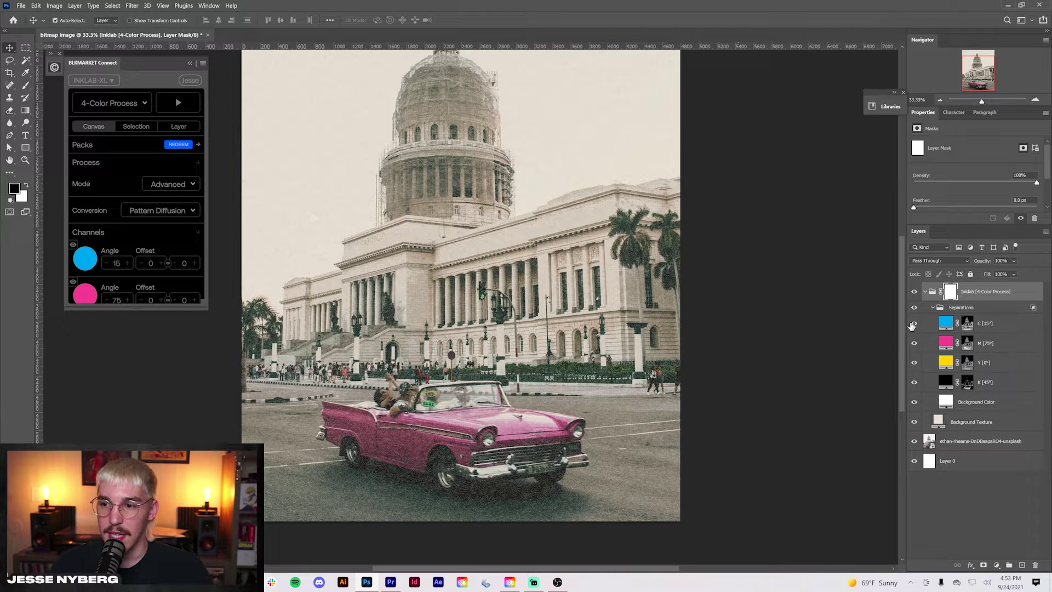
left_click(915, 325)
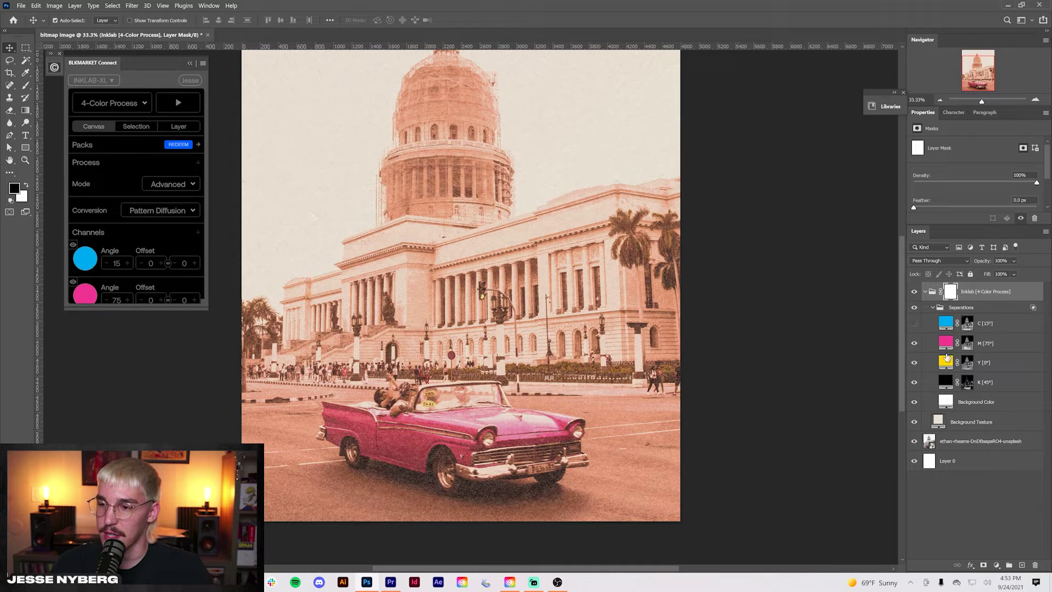
left_click(914, 363)
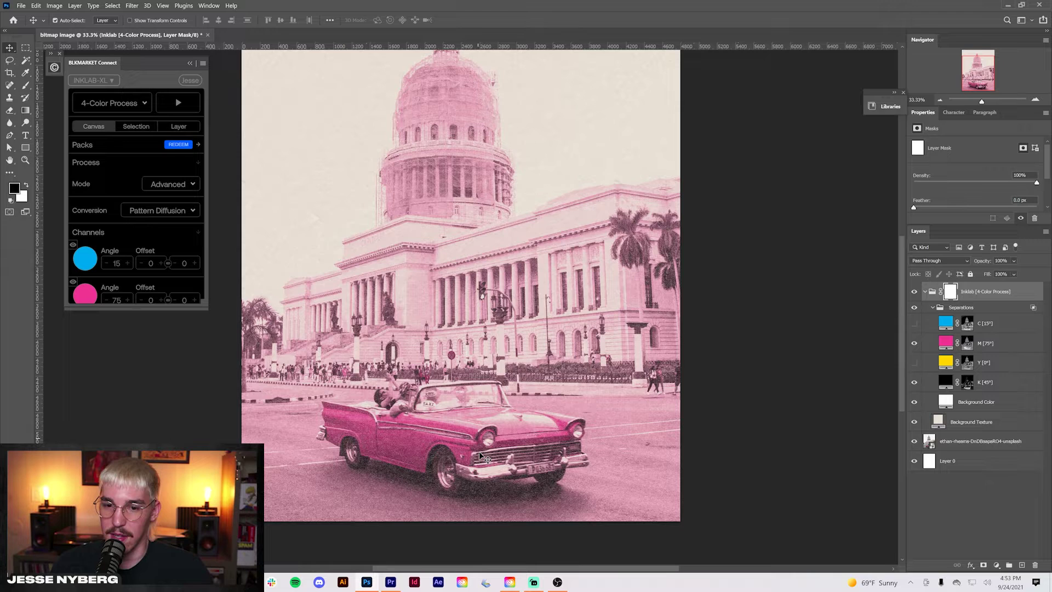
left_click(985, 382)
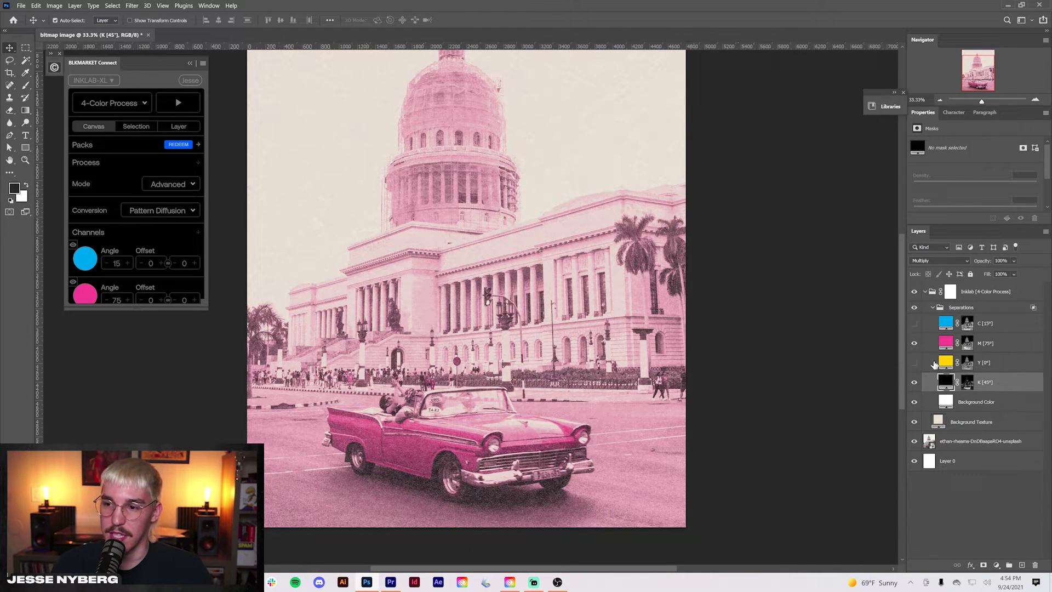
left_click(914, 344)
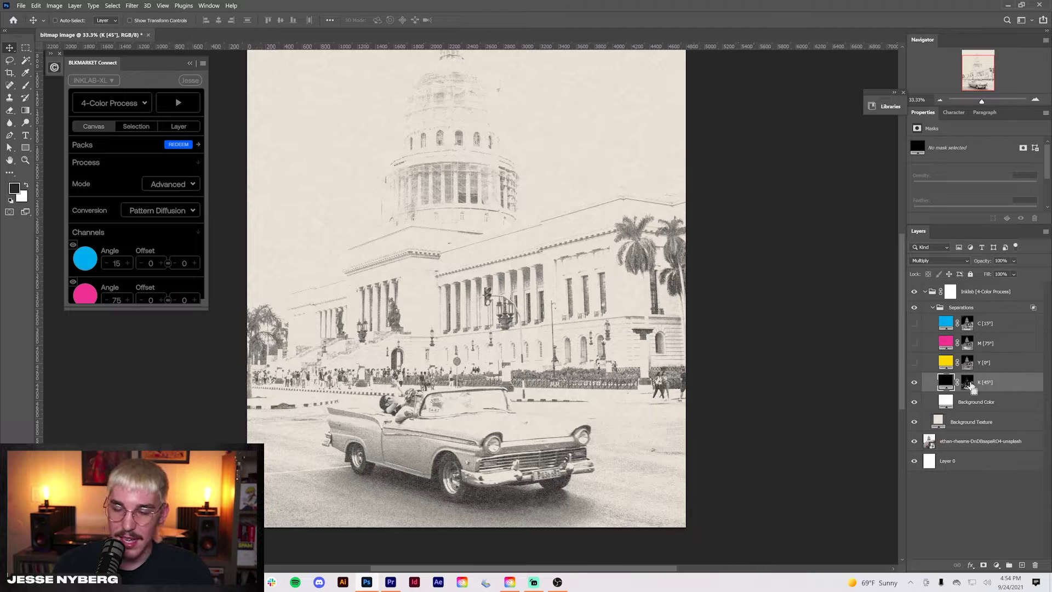
- Duplicate the black K [45°] separation layer
key("ctrl+j")
key("ctrl+j")
key("ctrl+j")
key("ctrl+j")
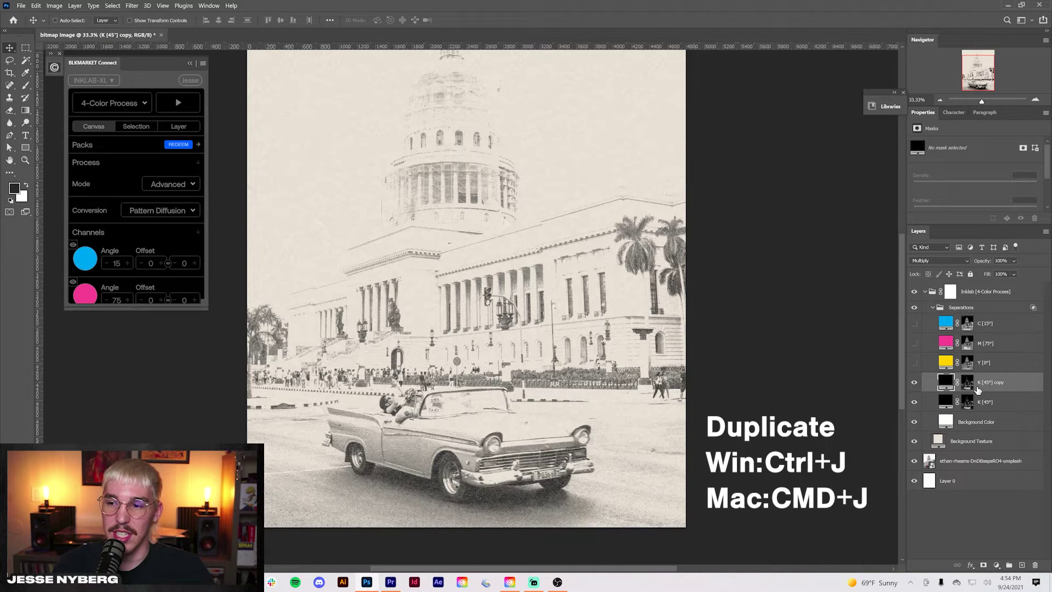
- Duplicate the black K separation until there are four, and collect all four in a group named BLACK
key("Delete")
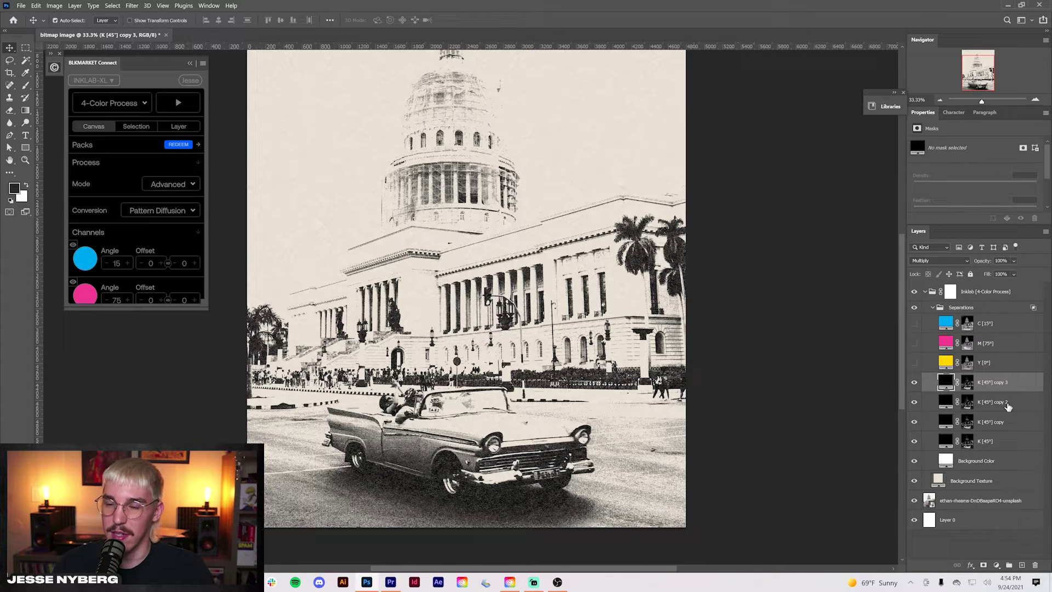
left_click(981, 441, "shift")
key("ctrl+g")
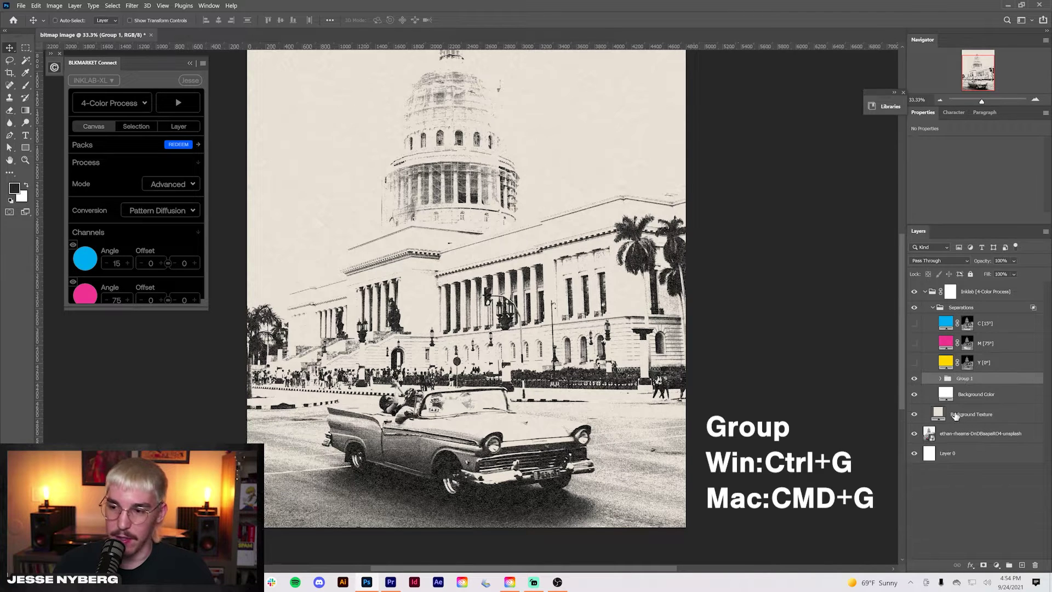
double_click(965, 378)
type("BLAC")
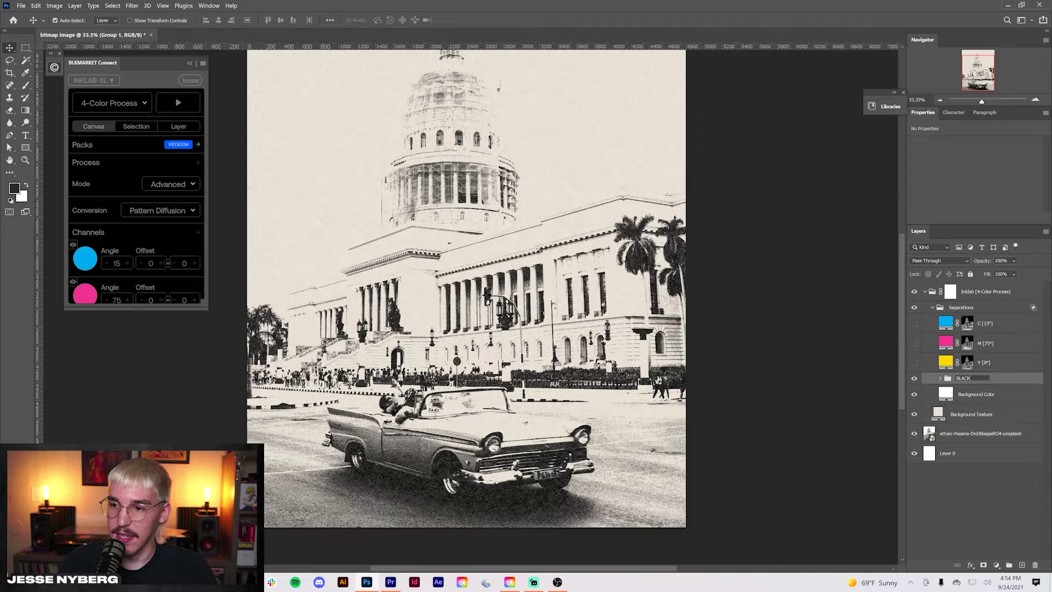
type("K")
key("Return")
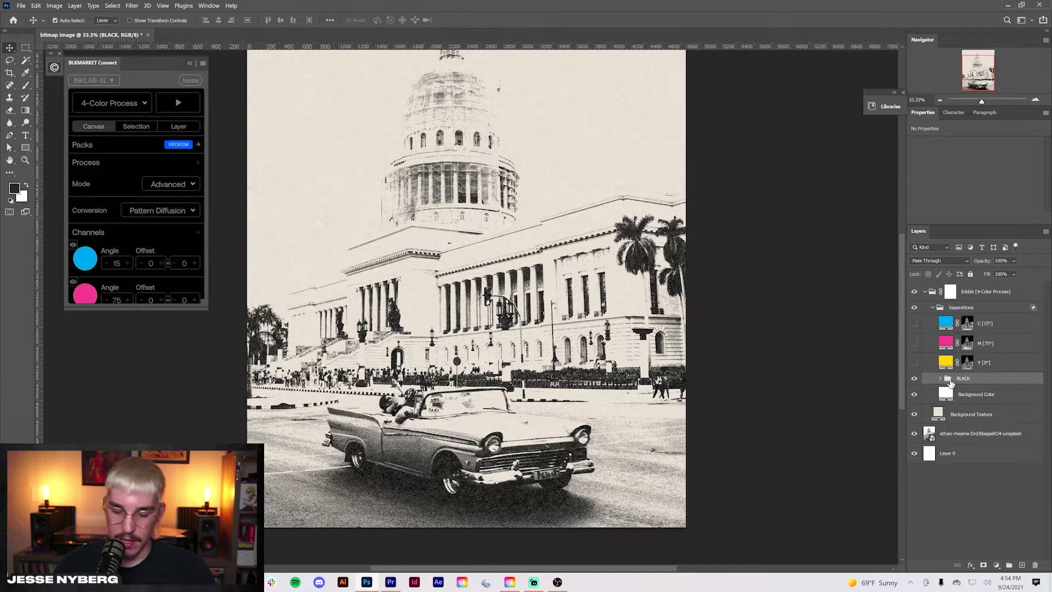
- Duplicate the BLACK group and add four more copies of the K [45°] layer inside the duplicate group
key("ctrl+j")
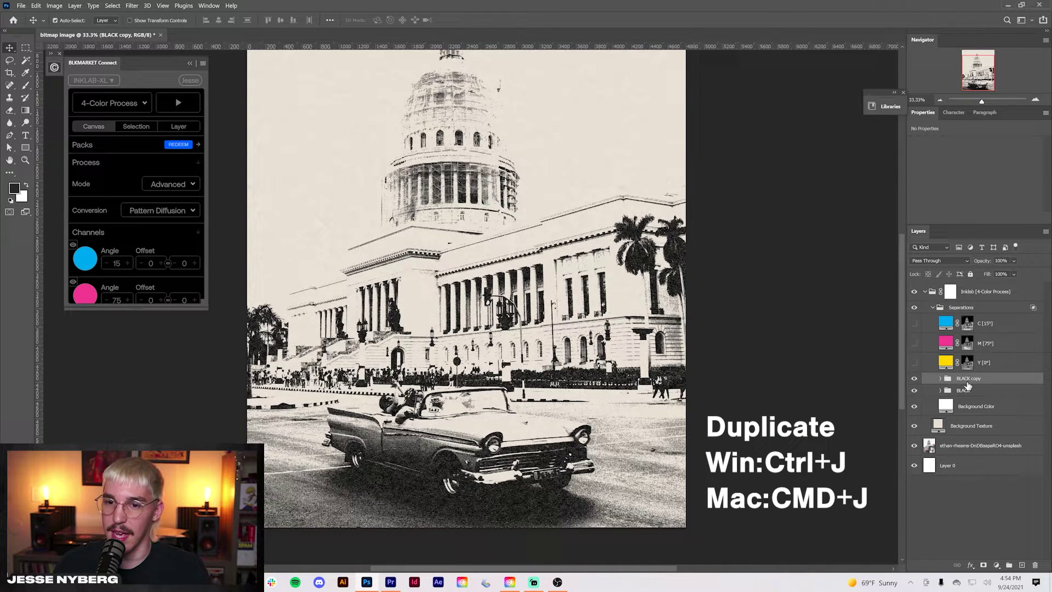
key("ctrl+minus")
left_click(940, 378)
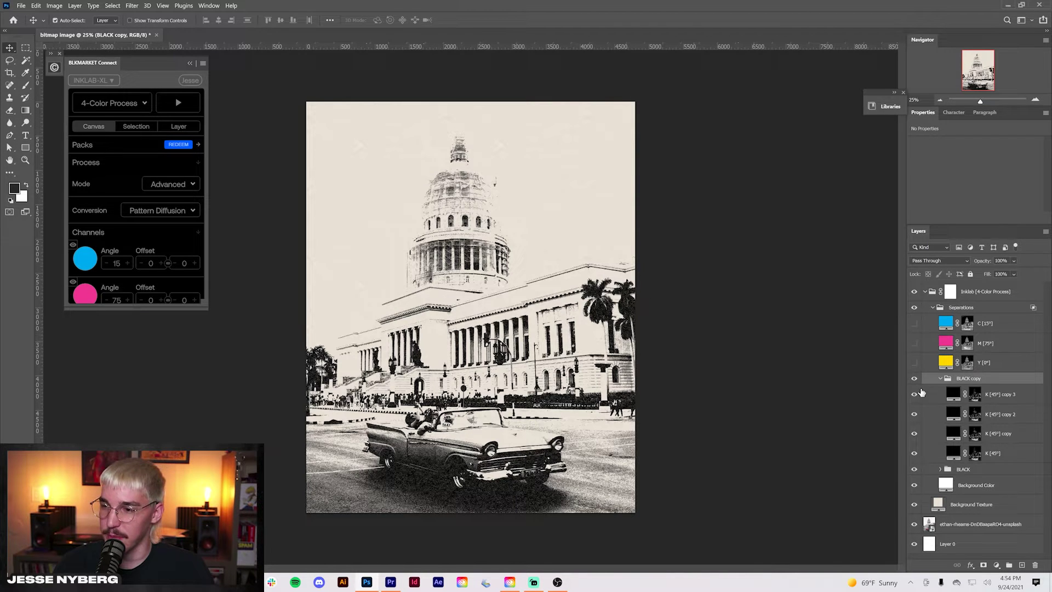
left_click(940, 396)
key("ctrl+j")
key("ctrl+j")
key("ctrl+j")
key("ctrl+j")
key("ctrl+j")
key("ctrl+j")
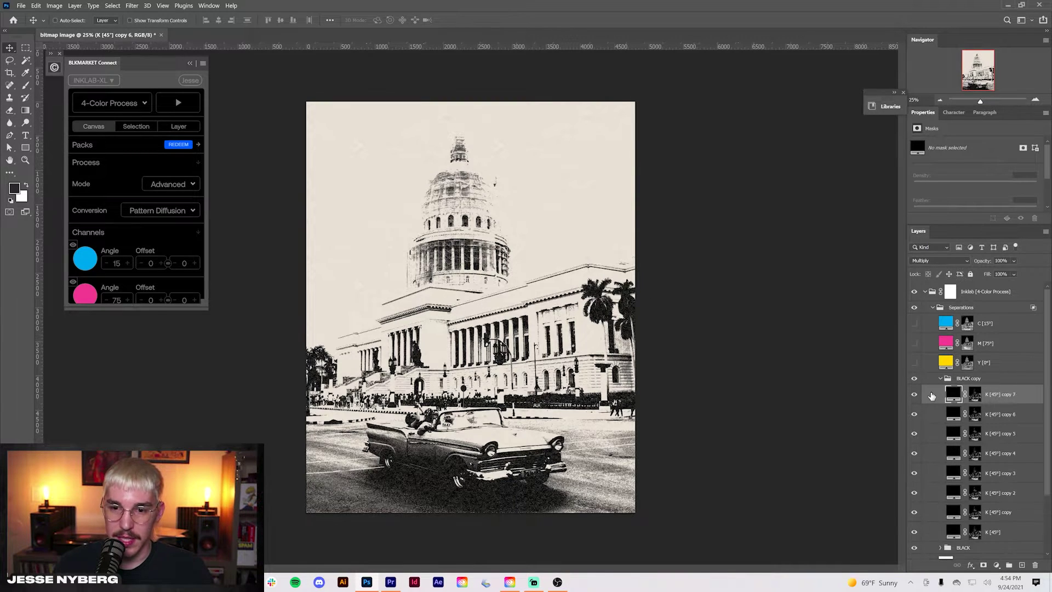
key("ctrl+j")
left_click(940, 378)
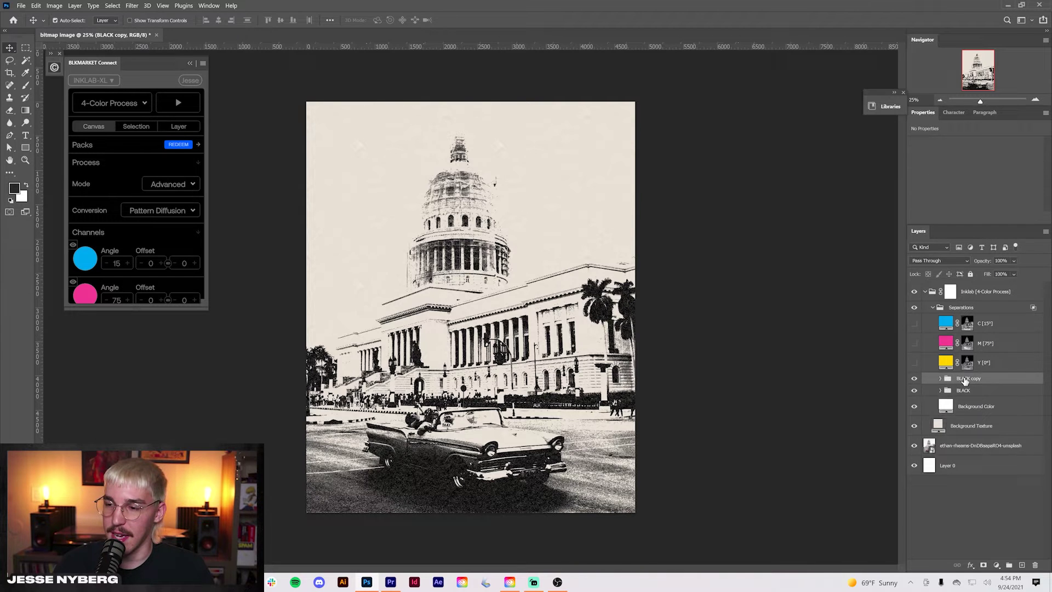
- Add a layer mask to the BLACK copy group and choose the Soft Round brush with 0% hardness
left_click(984, 565)
key("b")
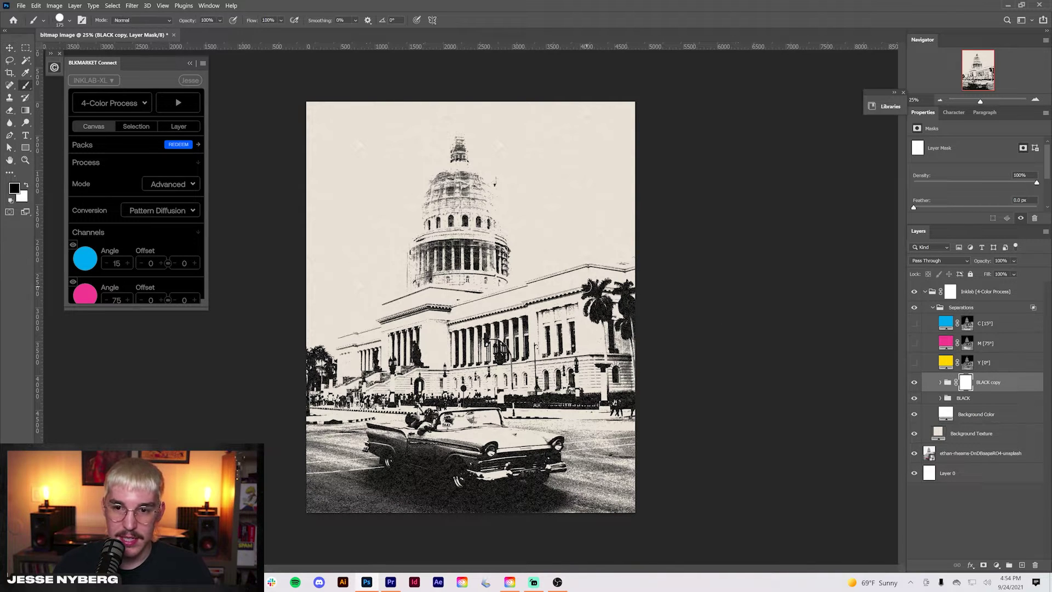
left_click(61, 20)
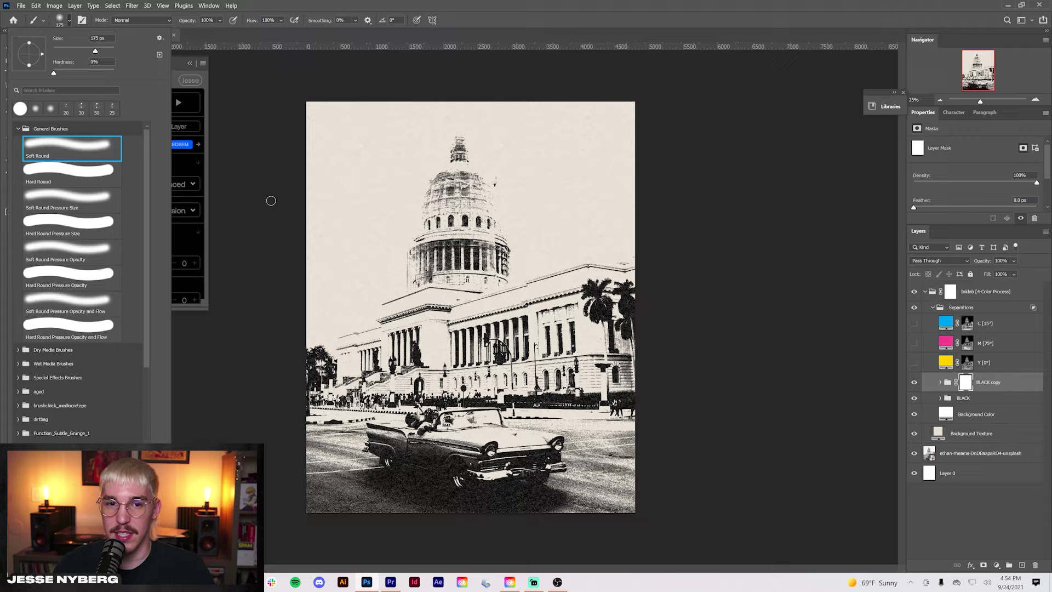
left_click(245, 229)
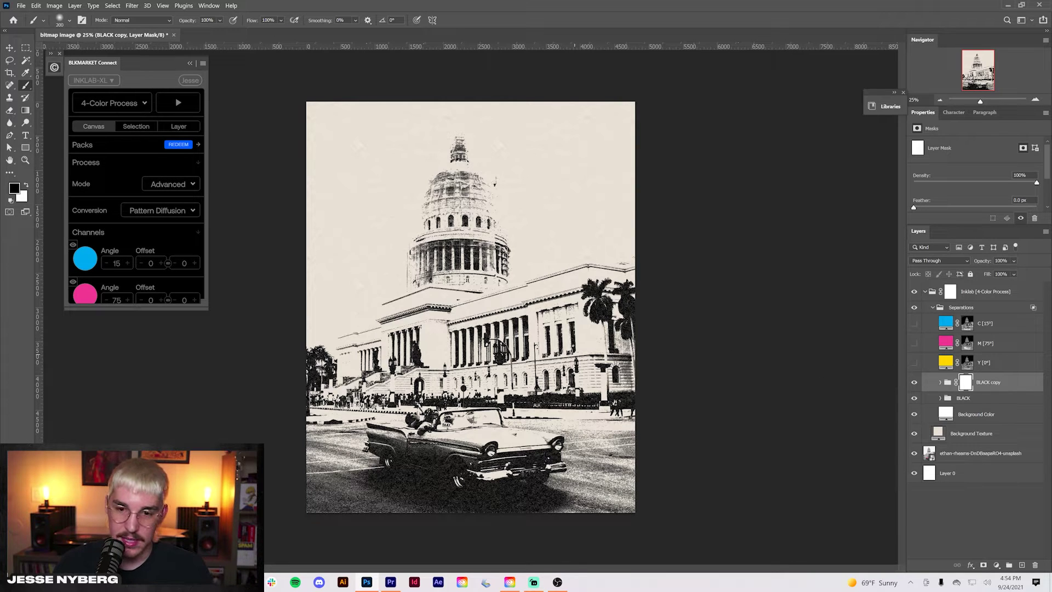
- Enlarge the brush to about 1800 px and paint black on the BLACK copy mask over the street along the image's lower edge
key("bracketright")
key("bracketright")
key("bracketright")
key("bracketright")
key("bracketright")
key("bracketright")
key("bracketright")
key("bracketright")
key("bracketright")
key("bracketright")
key("bracketright")
key("bracketright")
key("bracketright")
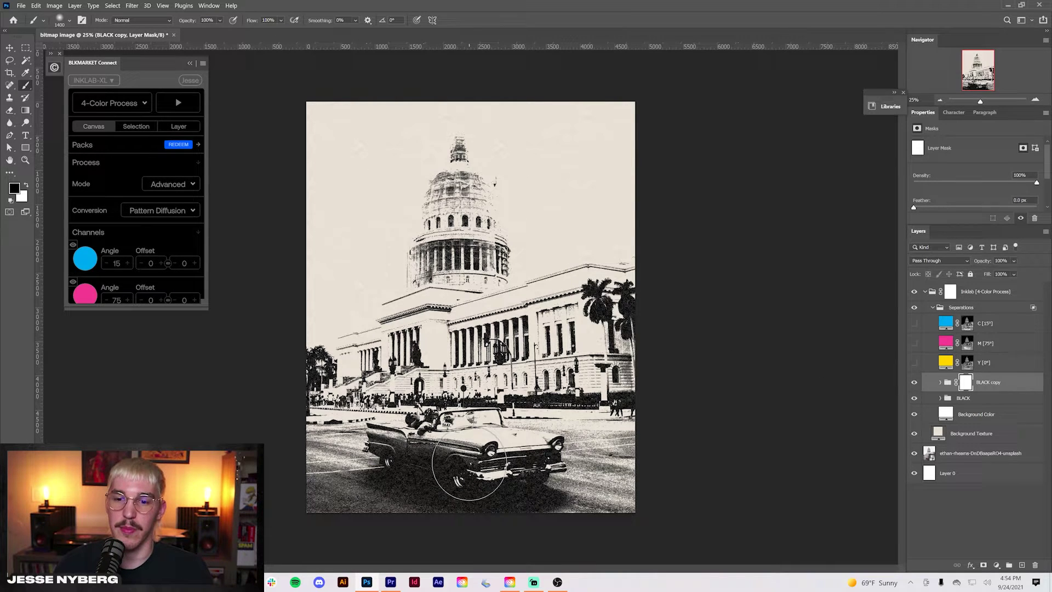
key("bracketright")
mouse_move(492, 481)
left_mouse_down()
mouse_move(430, 482)
mouse_move(583, 494)
mouse_move(353, 486)
mouse_move(312, 464)
mouse_move(451, 462)
mouse_move(599, 494)
mouse_move(587, 505)
left_mouse_up()
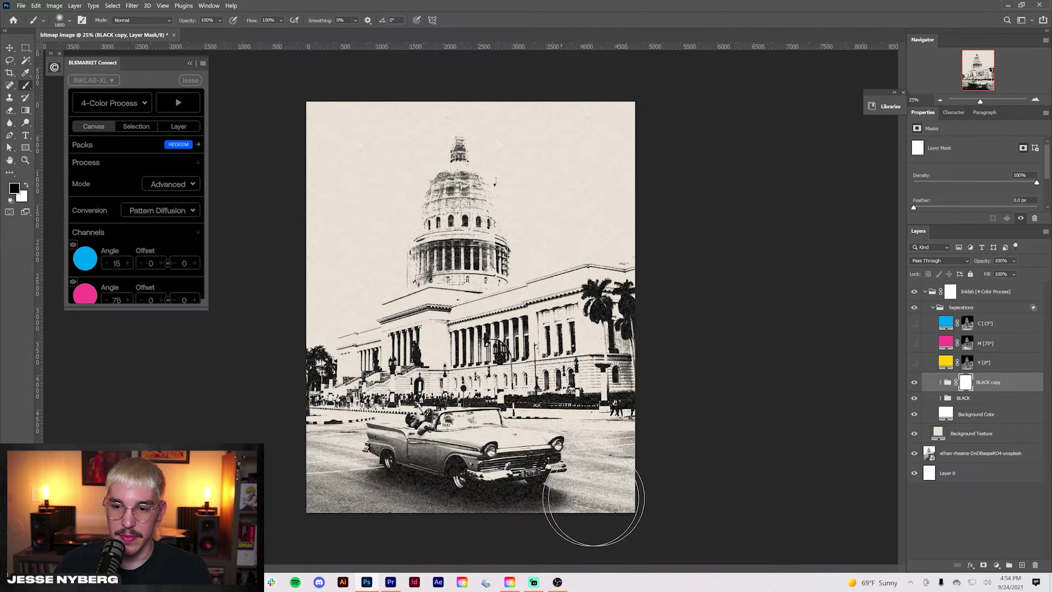
- Toggle the visibility of the BLACK copy group to compare the image with and without it
left_click(915, 382)
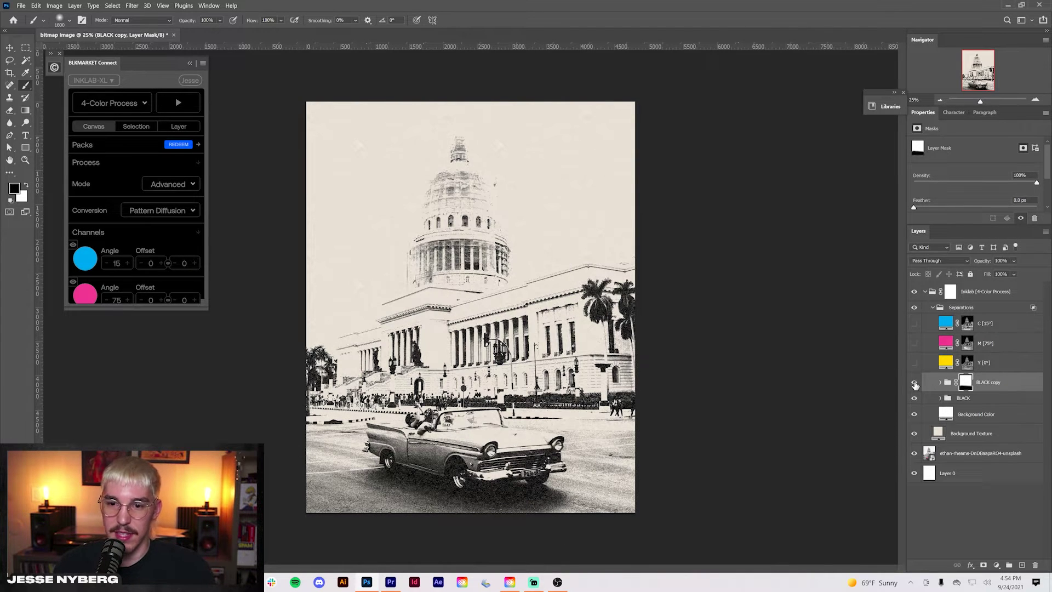
left_click(914, 382)
left_click(914, 382)
left_click(915, 382)
left_click(914, 382)
left_click(914, 382)
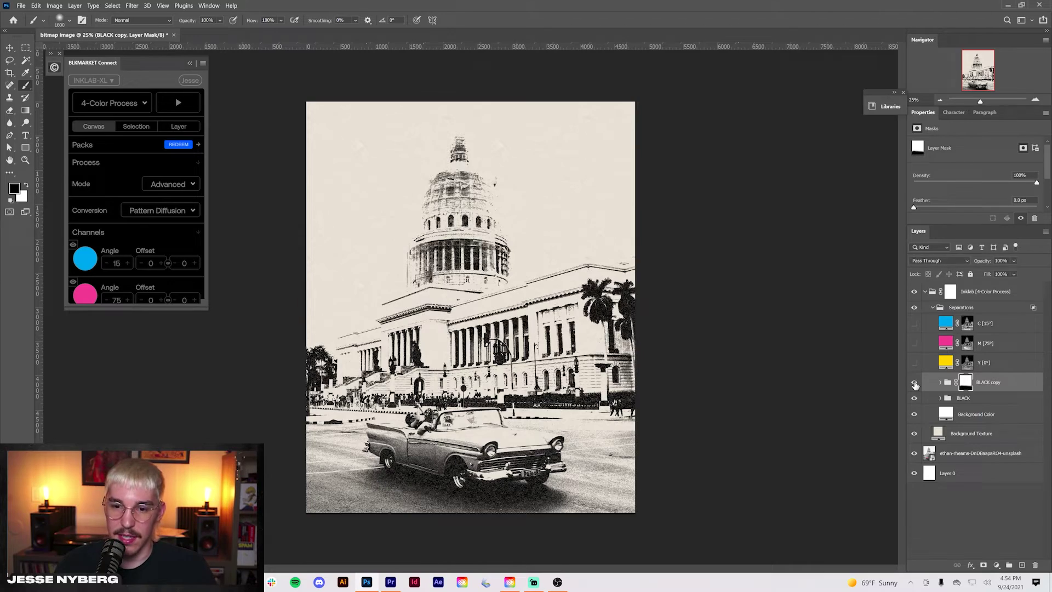
left_click(914, 382)
left_click(914, 382)
- Examine the bitmap texture up close on the car, crowd and building, and return to the whole image
key("v")
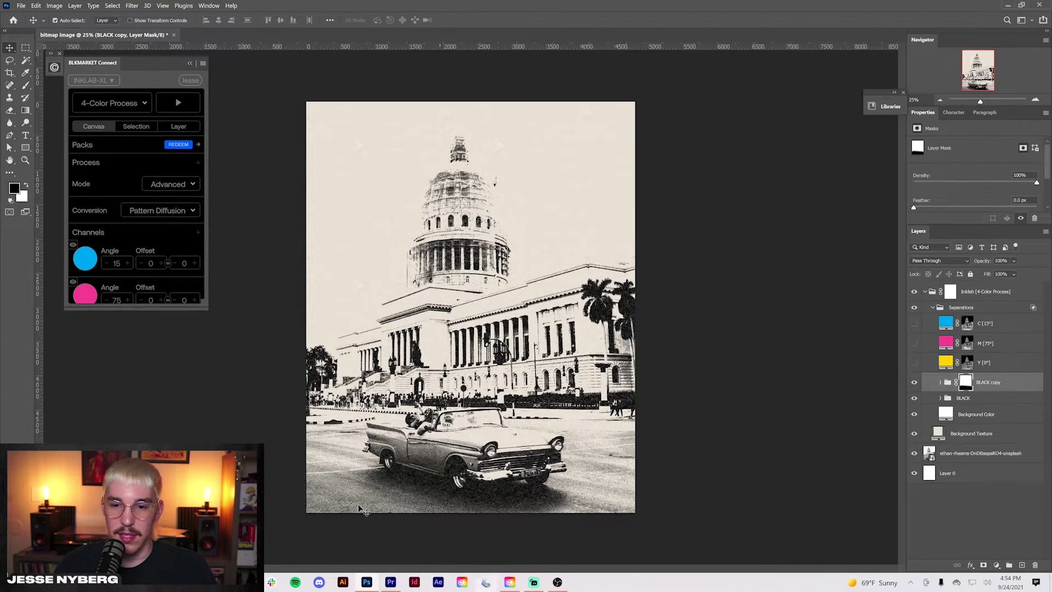
key("ctrl+plus")
key("ctrl+plus")
left_click_drag(483, 438, 634, 185)
key("ctrl+plus")
key("ctrl+plus")
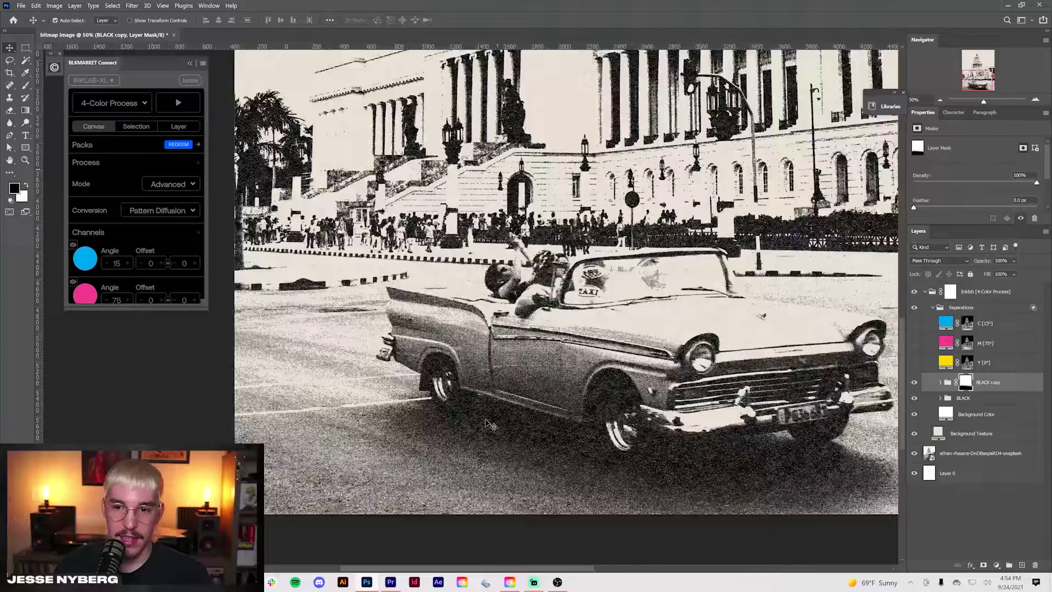
left_click_drag(510, 418, 572, 340)
left_click_drag(493, 302, 659, 501)
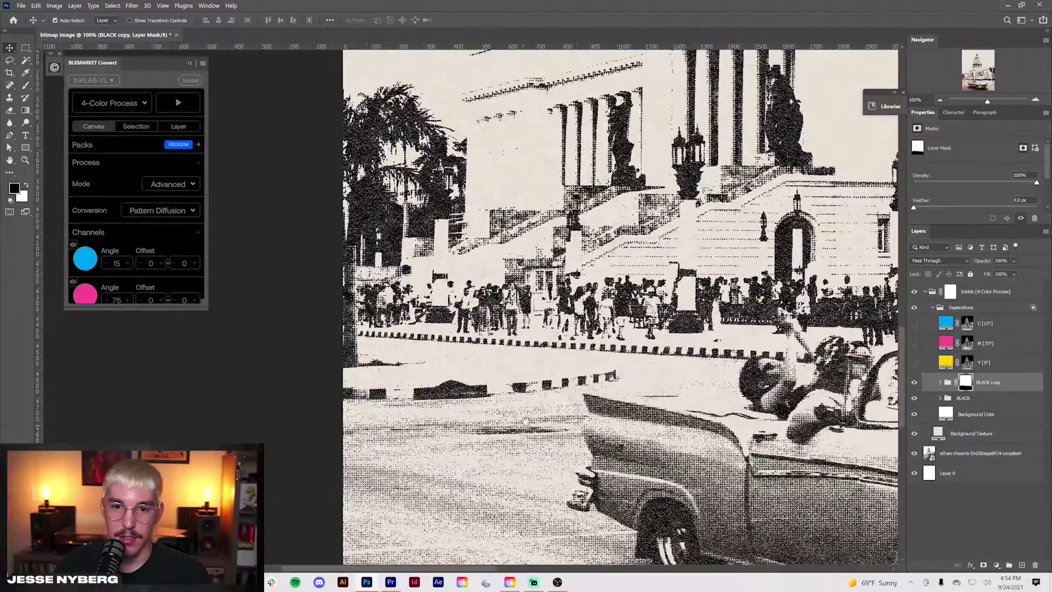
left_click_drag(525, 414, 538, 518)
left_click_drag(607, 350, 359, 345)
left_click_drag(713, 507, 440, 374)
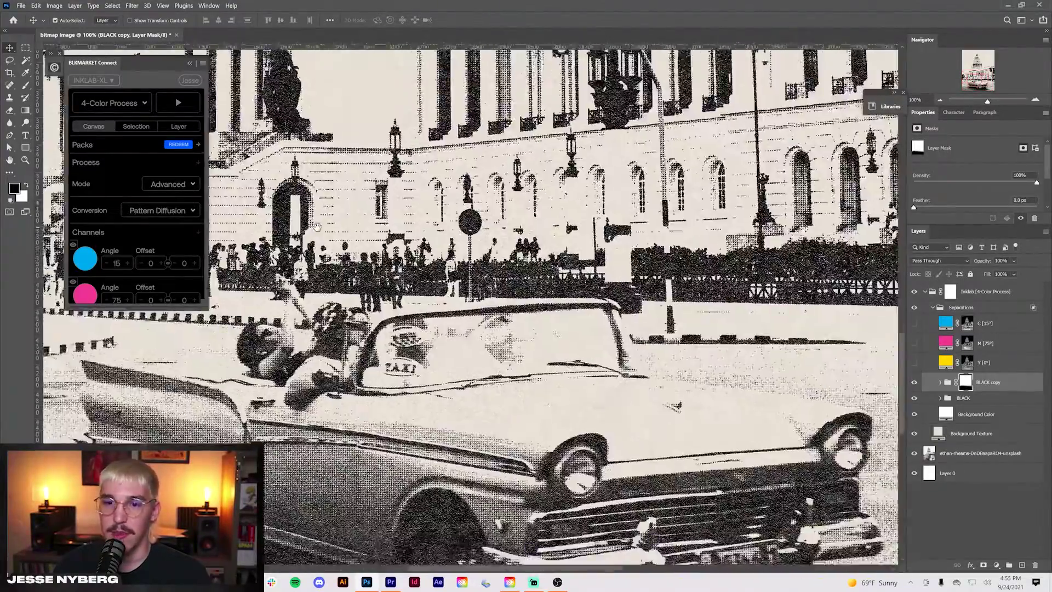
left_click_drag(495, 528, 420, 445)
scroll(596, 328, "up", 3)
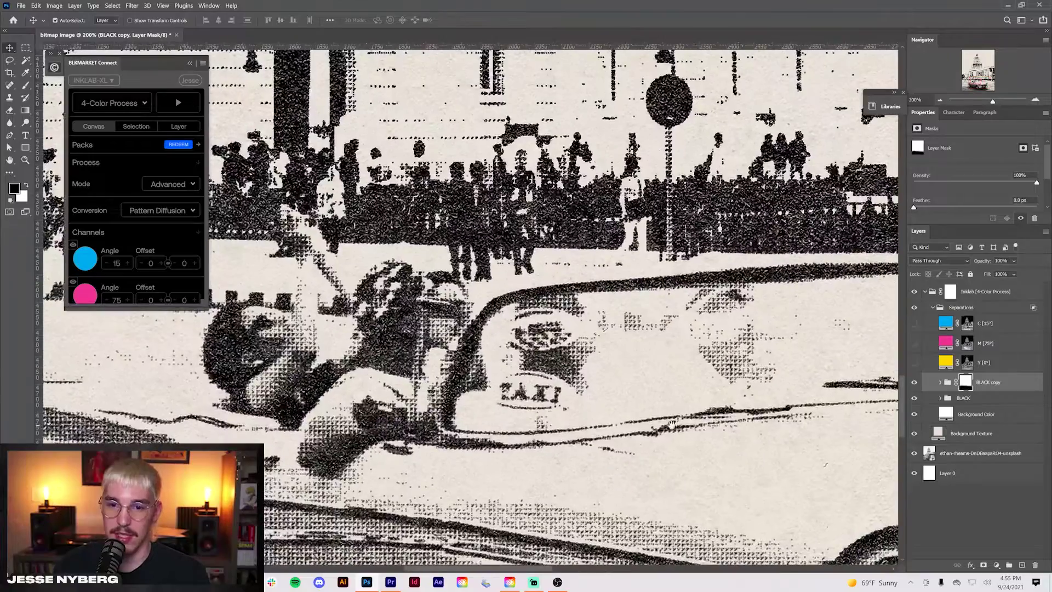
left_click_drag(609, 223, 458, 406)
left_click_drag(756, 328, 404, 356)
left_click_drag(745, 268, 431, 261)
scroll(432, 262, "right", 8)
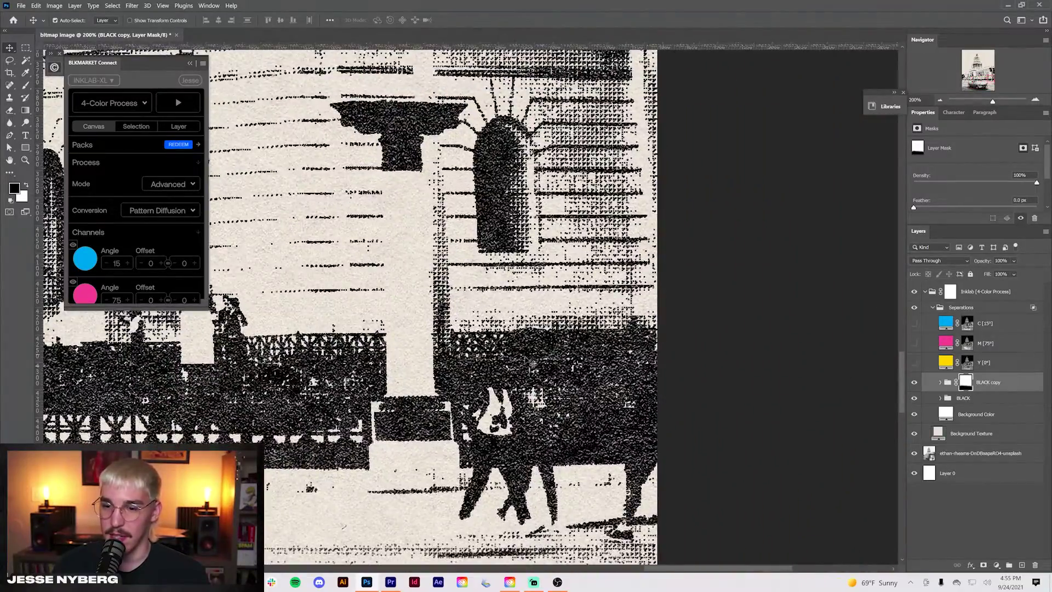
scroll(531, 363, "down", 4)
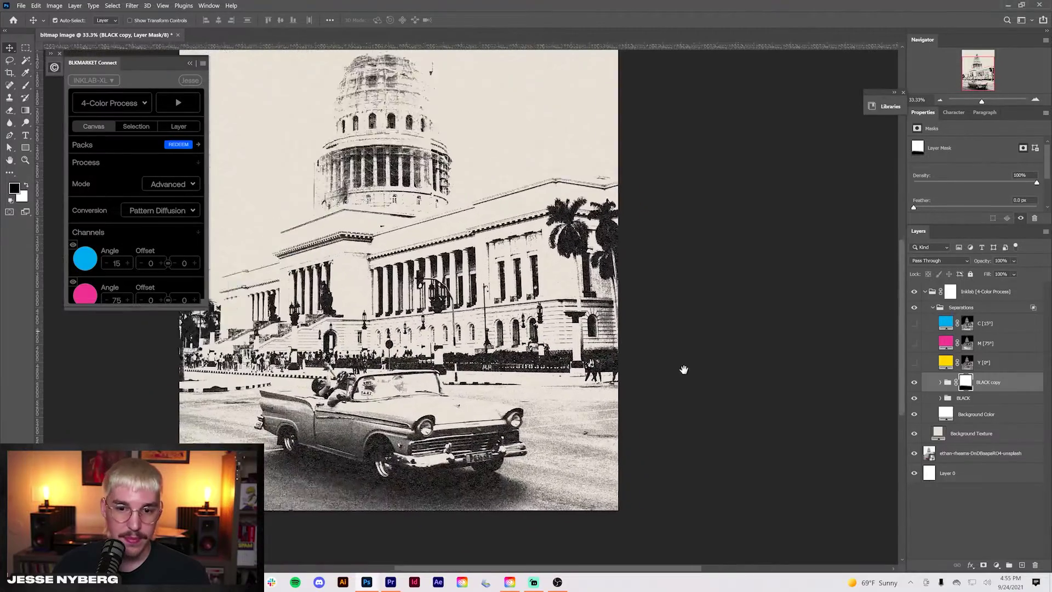
left_click_drag(683, 370, 752, 373)
scroll(680, 394, "down", 1)
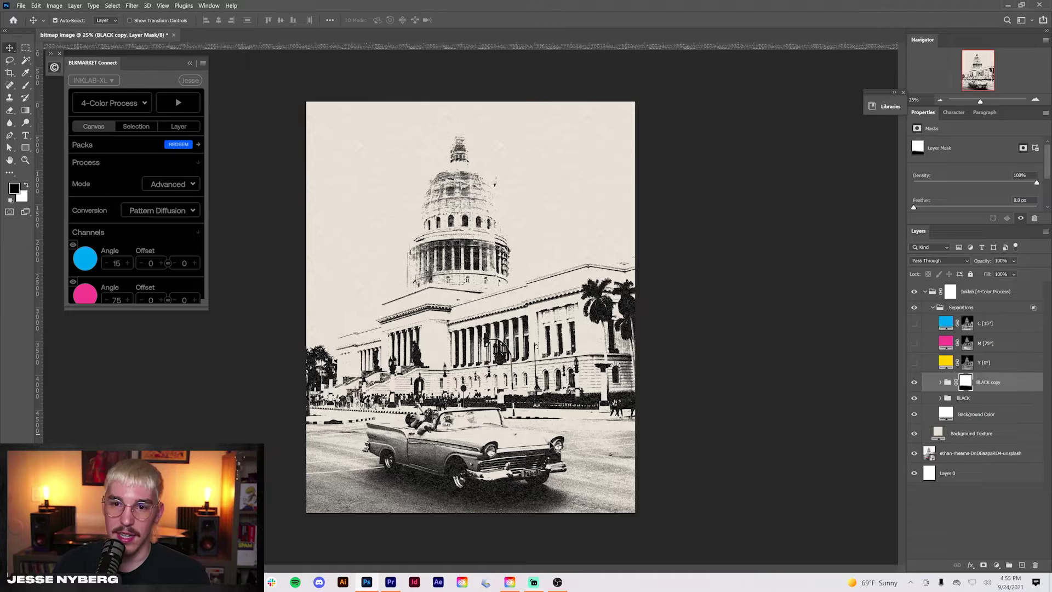
- Show the magenta M [75°] separation and target its layer mask
left_click(914, 343)
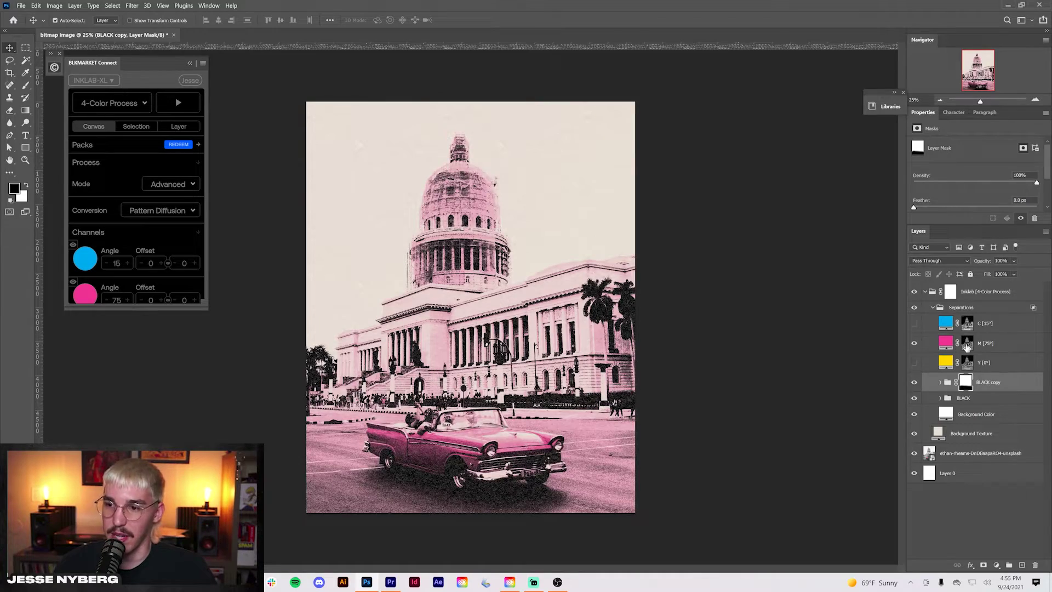
left_click(968, 347)
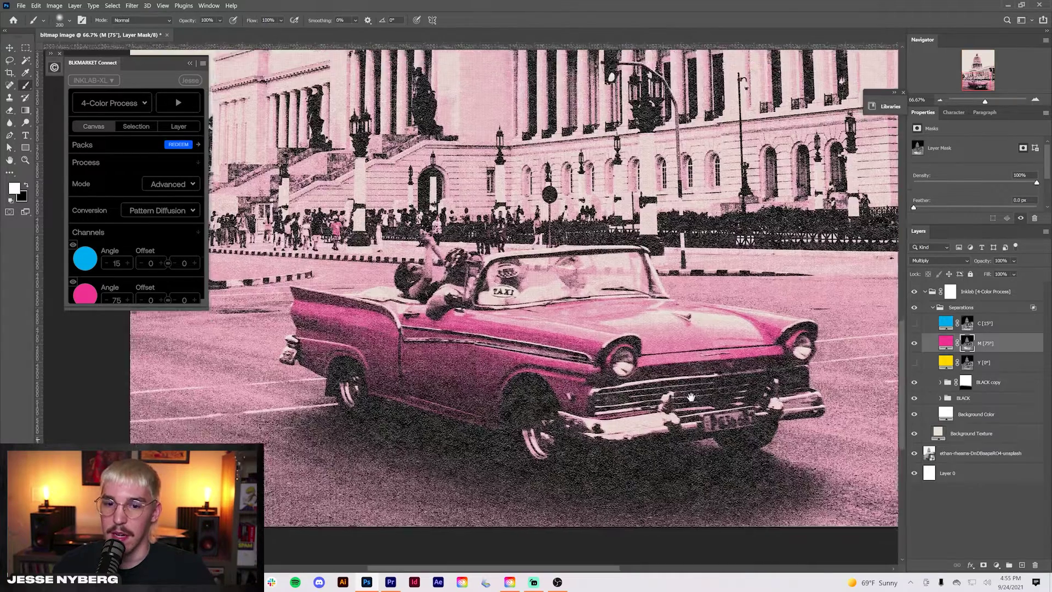
mouse_move(691, 406)
left_mouse_down()
mouse_move(689, 365)
mouse_move(690, 377)
left_mouse_up()
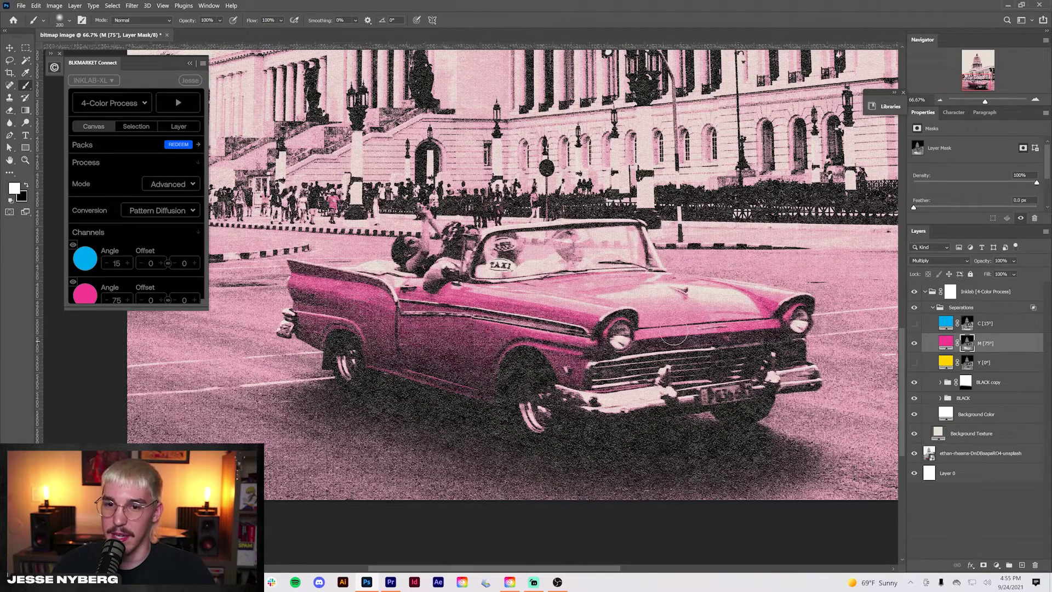
key("ctrl+minus")
key("ctrl+minus")
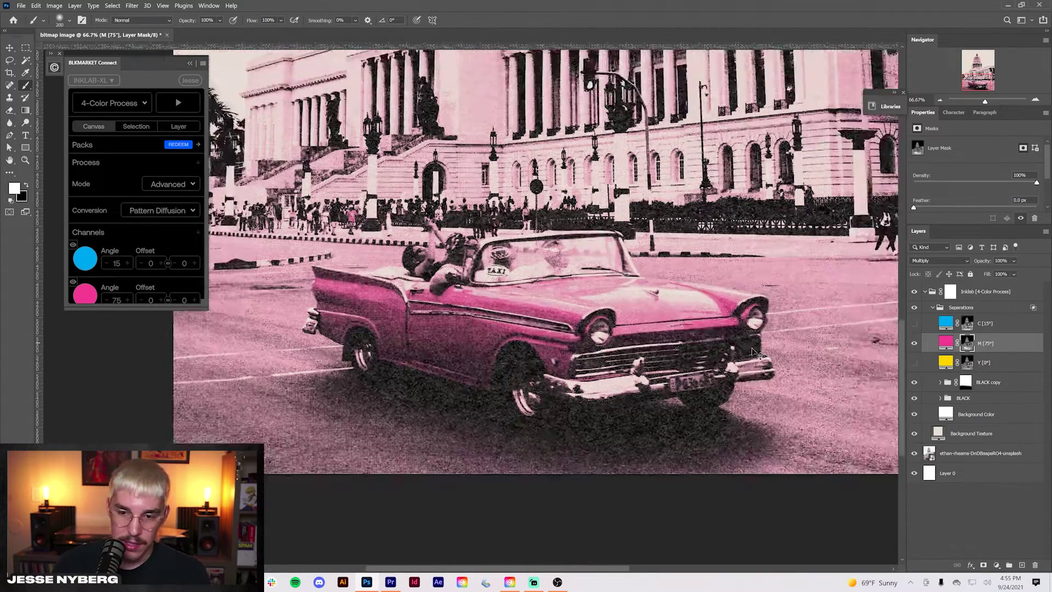
- Lasso everything outside a loose outline around the car and fill it with black on the magenta mask, including the missed upper-left area
left_click(10, 61)
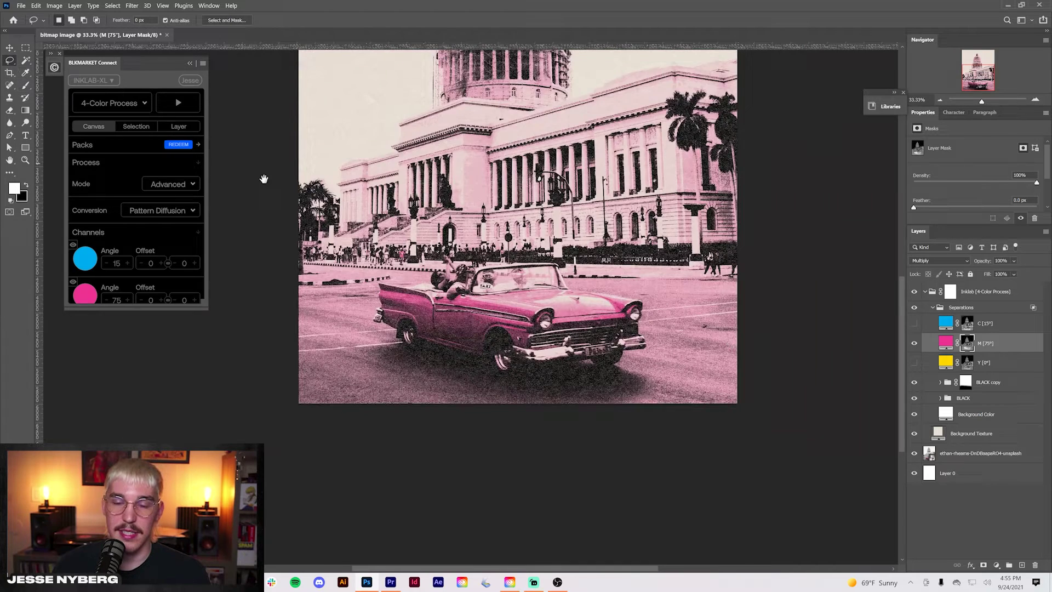
mouse_move(263, 178)
left_mouse_down()
mouse_move(285, 384)
mouse_move(233, 376)
left_mouse_up()
key("ctrl+minus")
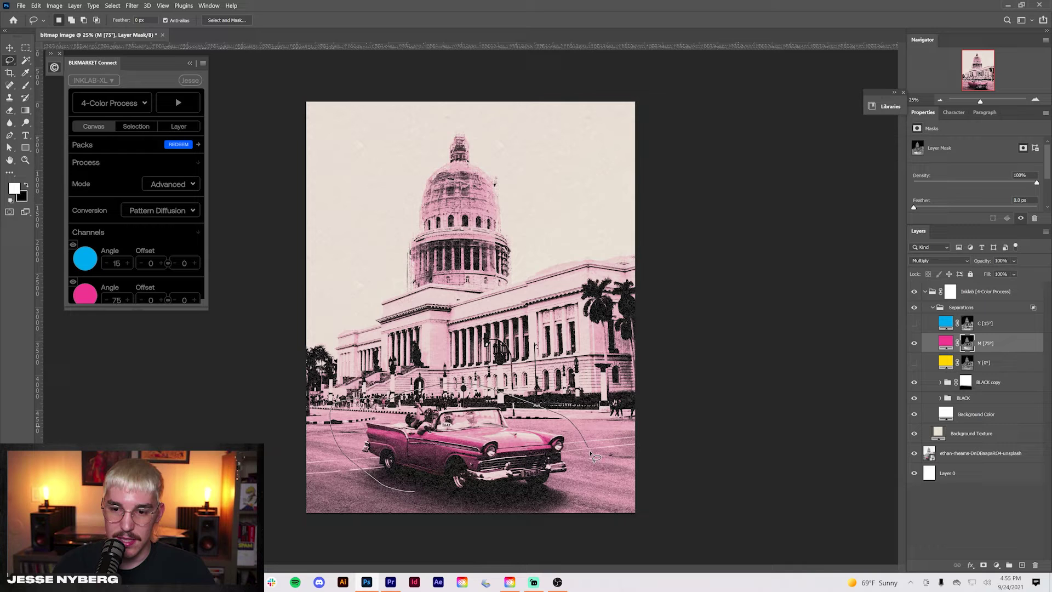
mouse_move(446, 518)
left_mouse_down()
mouse_move(697, 364)
mouse_move(367, 129)
mouse_move(306, 493)
left_mouse_up()
left_click_drag(449, 527, 469, 510)
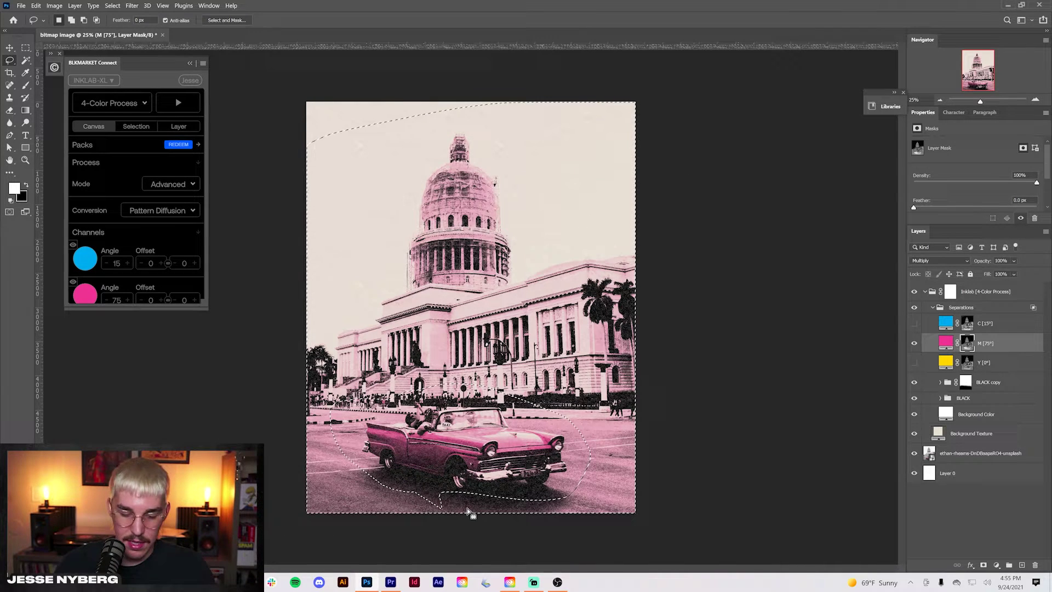
key("ctrl+BackSpace")
key("ctrl+d")
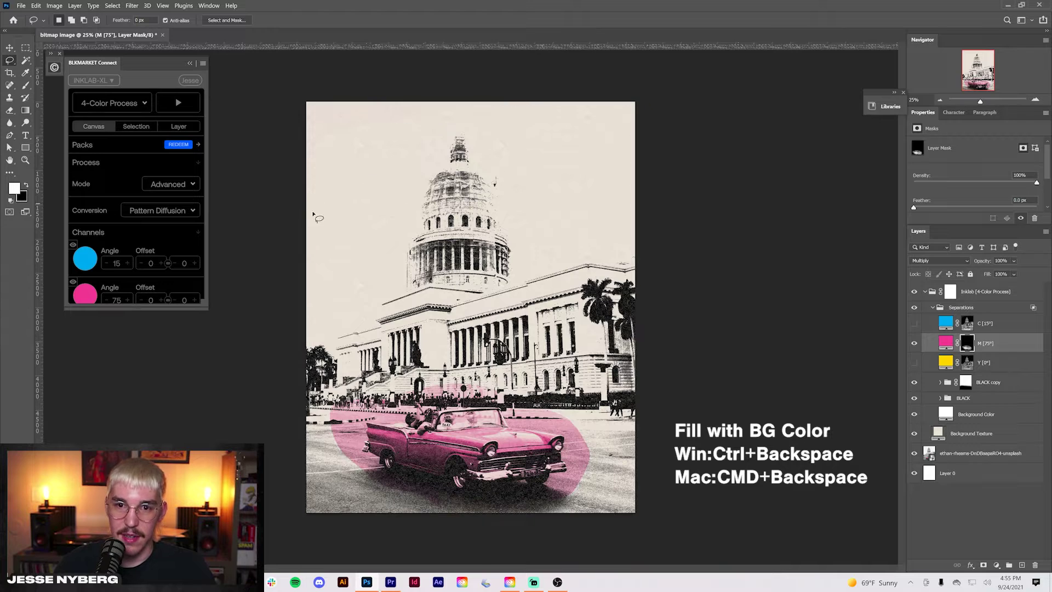
left_click_drag(319, 214, 380, 265)
key("ctrl+BackSpace")
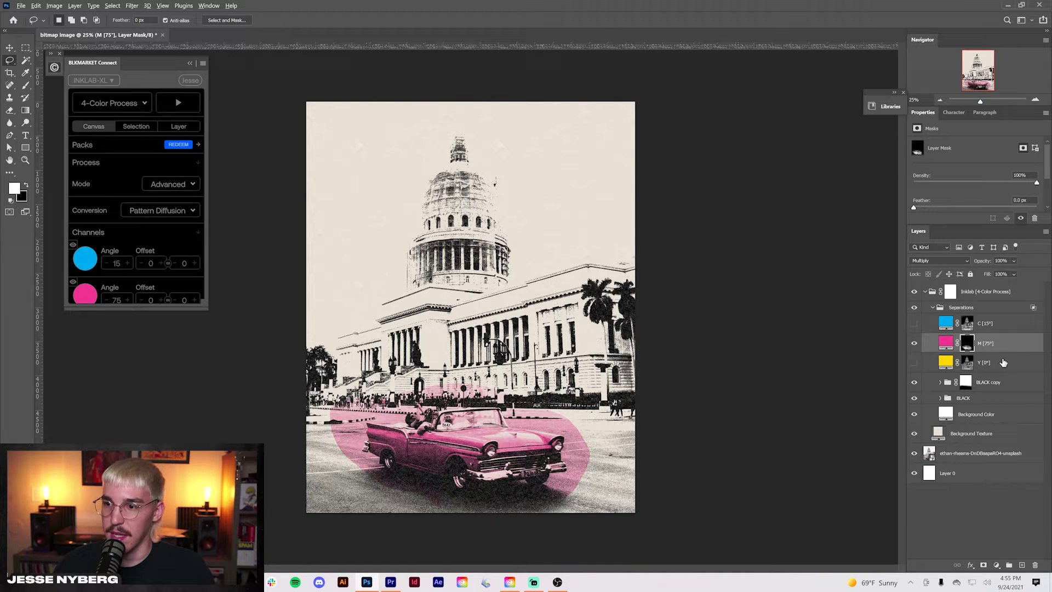
- View the magenta layer mask on its own, and return to the artwork for a closer look at the car
left_click(966, 344, "alt")
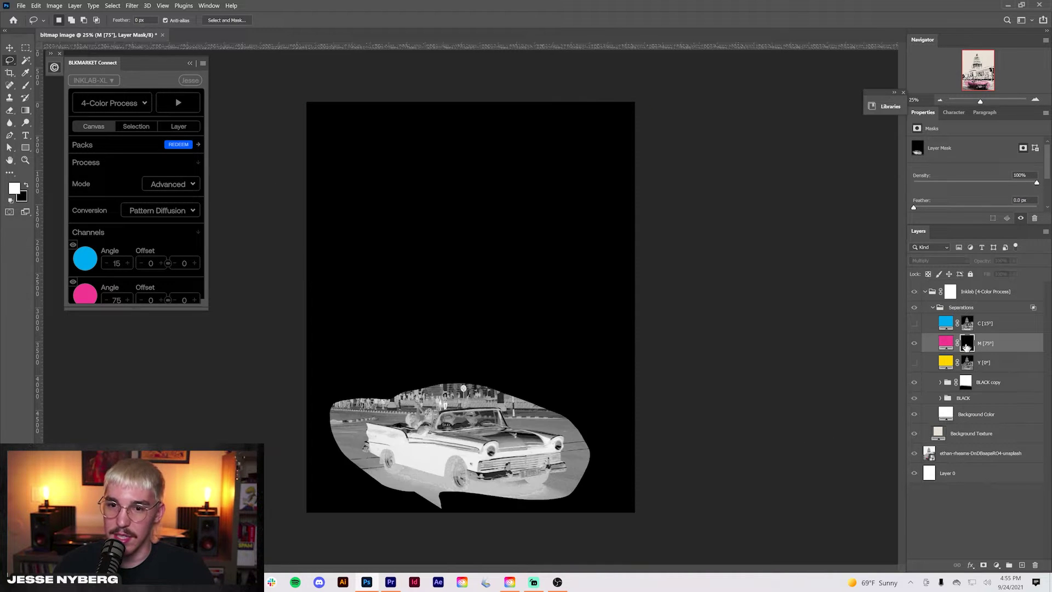
left_click(967, 345, "alt")
key("ctrl+plus")
key("ctrl+plus")
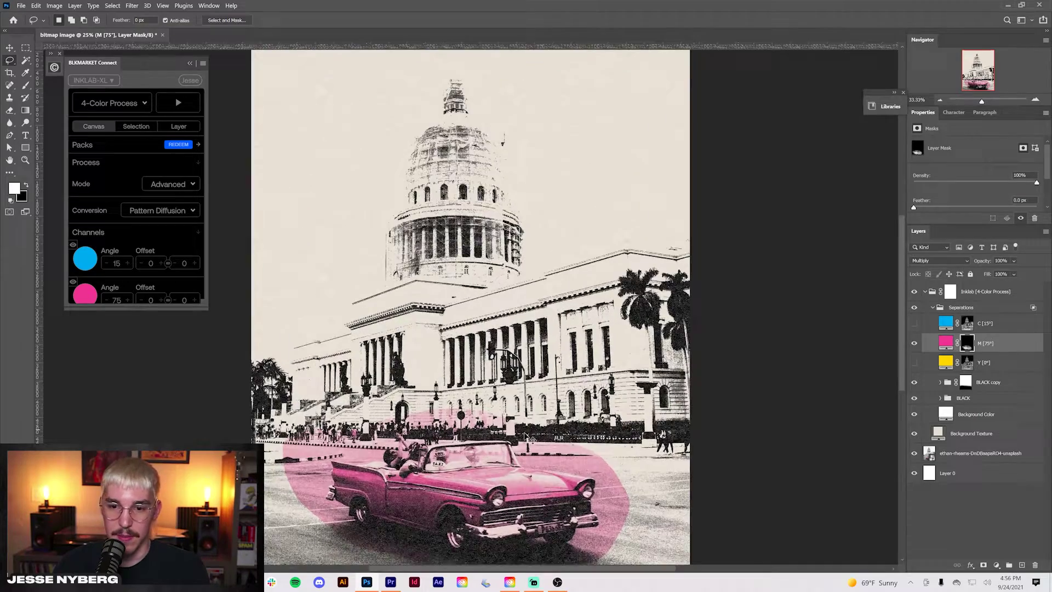
left_click_drag(530, 434, 567, 209)
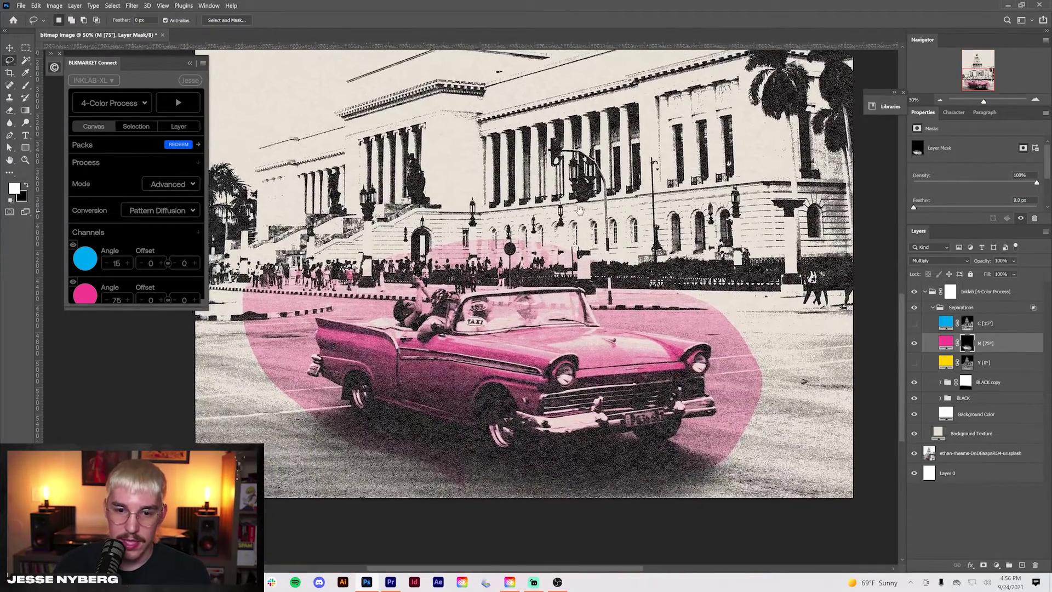
- Compare the bitmap artwork around the car with the original photo layer shown on its own
key("ctrl+equal")
key("b")
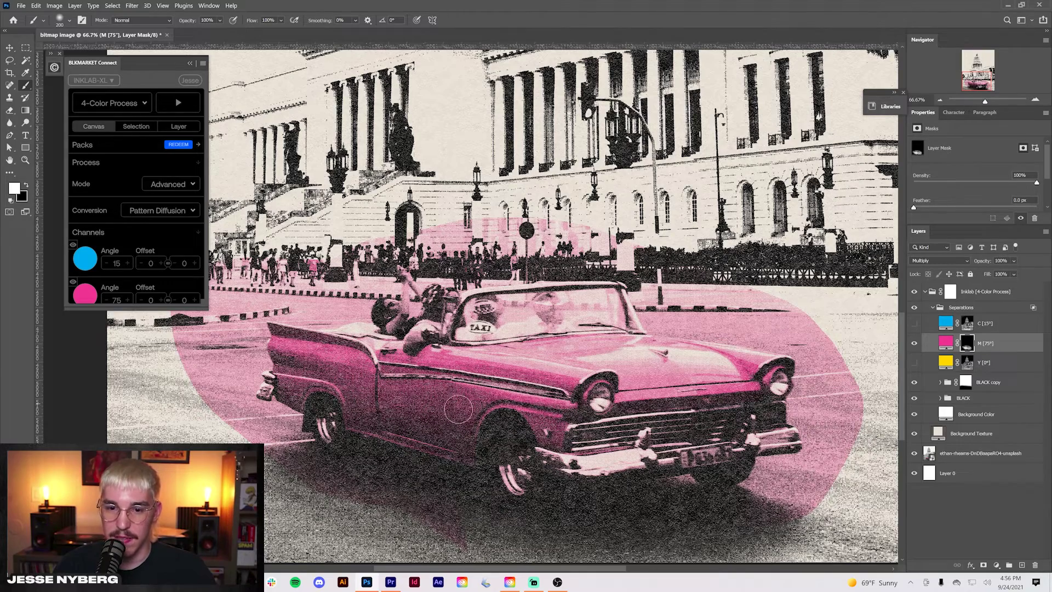
left_click(914, 454, "alt")
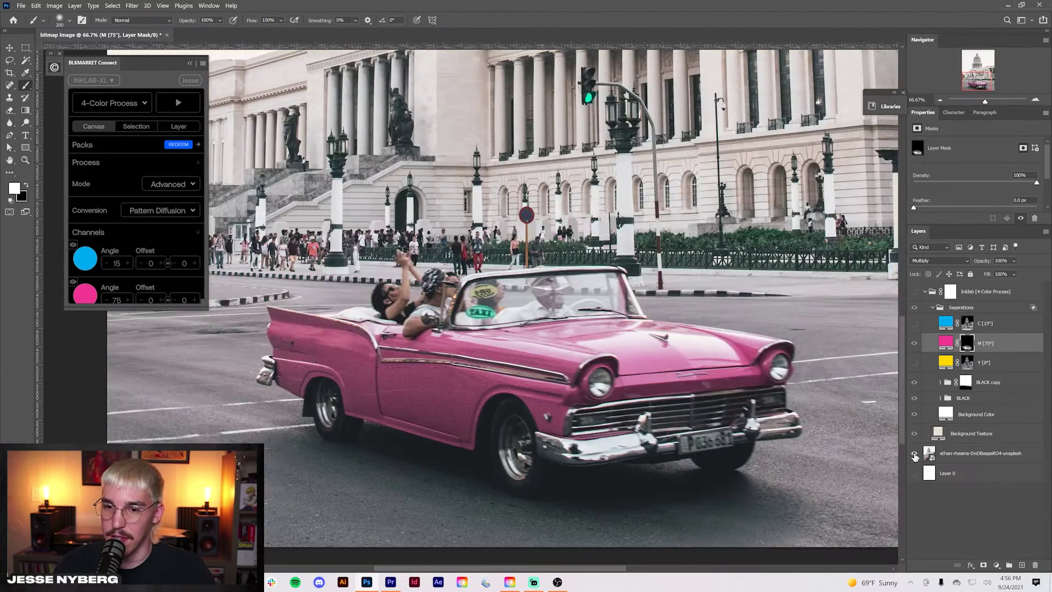
left_click(915, 454, "alt")
left_click(914, 454, "alt")
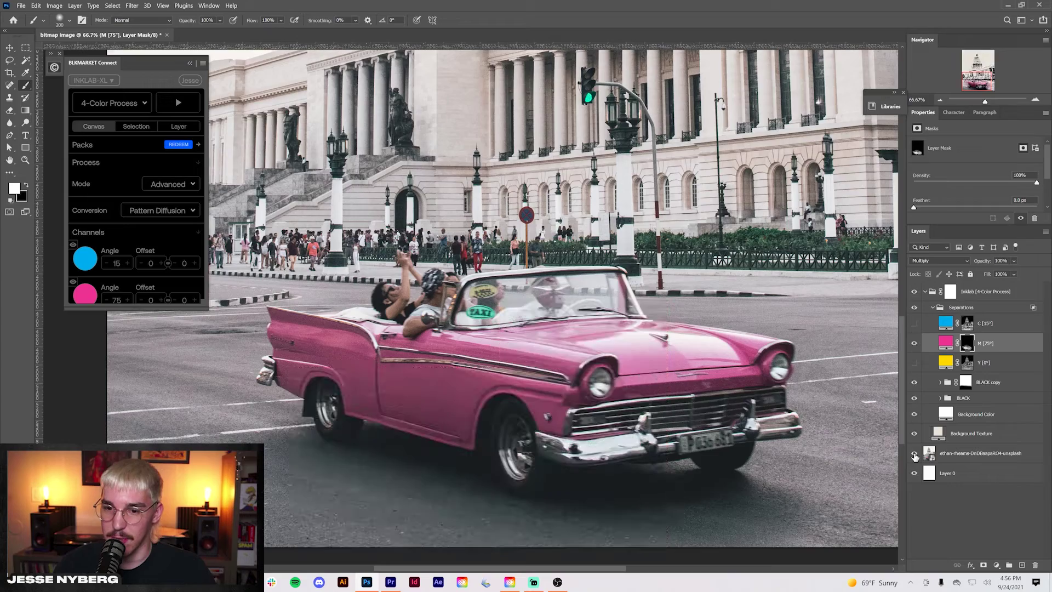
left_click(914, 455, "alt")
left_click(915, 455, "alt")
left_click(915, 454, "alt")
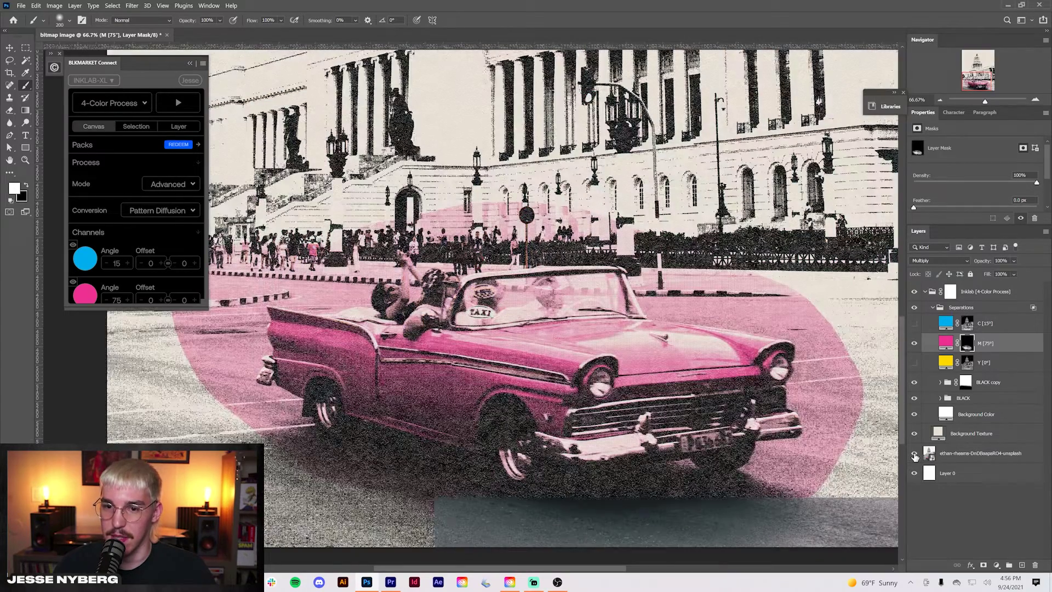
left_click(914, 455, "alt")
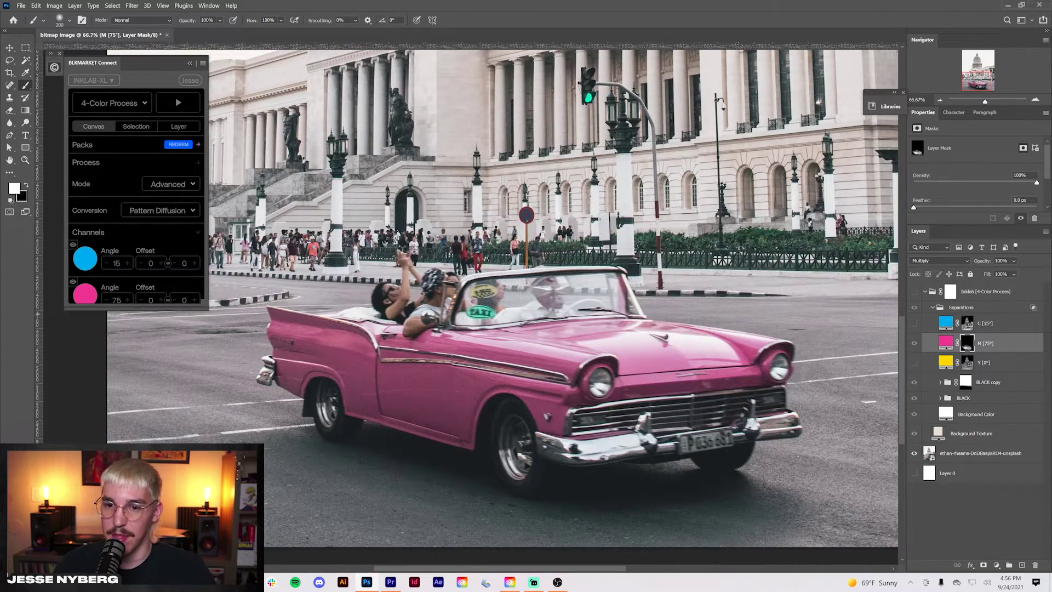
left_click(915, 455, "alt")
left_click(915, 454, "alt")
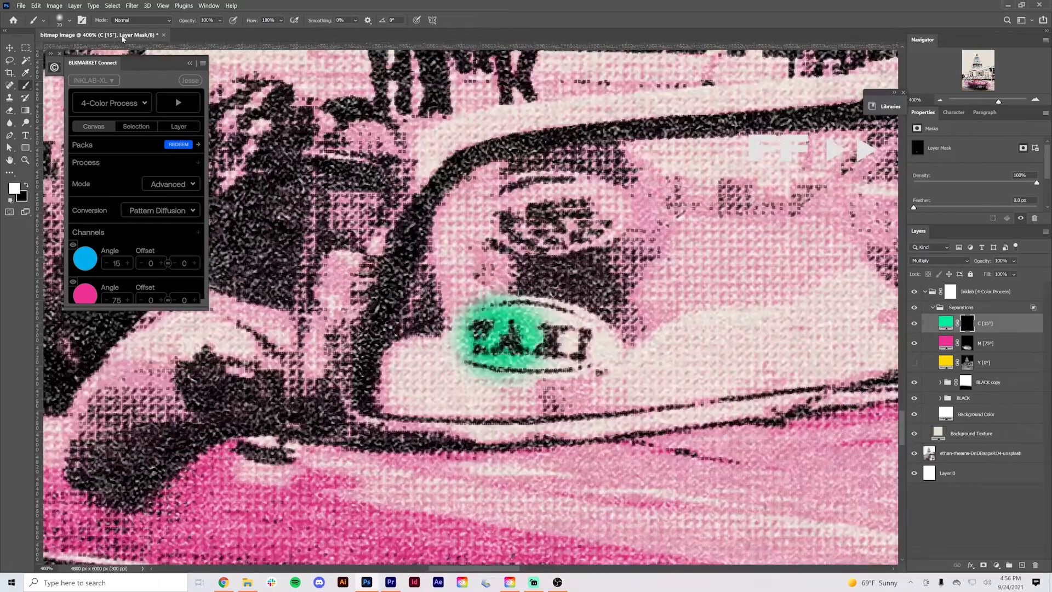
- Undo the soft green stroke and try to brush in the TAXI sign on the C [15°] mask with a smaller brush
key("ctrl+z")
left_click(70, 20)
left_click_drag(471, 340, 546, 328)
key("ctrl+z")
key("ctrl+z")
left_click_drag(466, 339, 600, 345)
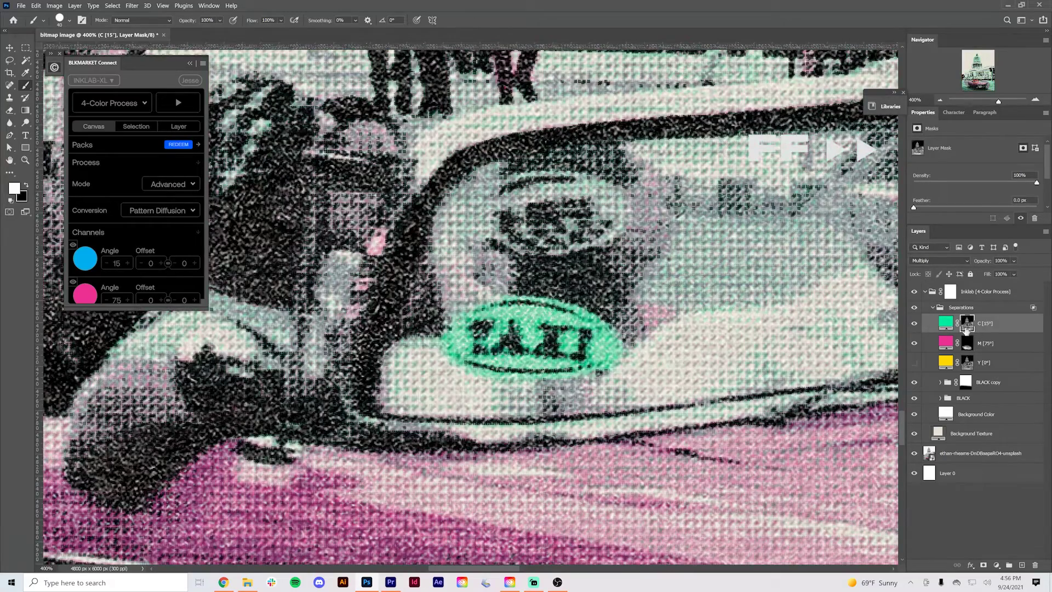
- Paint black around the TAXI sign on the C [15°] layer mask and display that mask on its own
key("x")
mouse_move(458, 397)
left_mouse_down()
mouse_move(466, 288)
mouse_move(538, 404)
mouse_move(473, 397)
mouse_move(406, 290)
mouse_move(479, 364)
left_mouse_up()
left_click(968, 324, "alt")
- Lasso the areas above and behind the TAXI sign and fill them with black on the C [15°] mask
key("ctrl+minus")
key("ctrl+minus")
key("ctrl+minus")
key("ctrl+minus")
key("ctrl+minus")
key("ctrl+minus")
key("l")
key("alt+BackSpace")
key("x")
key("ctrl+BackSpace")
key("ctrl+plus")
key("ctrl+plus")
left_click_drag(82, 346, 78, 328)
key("ctrl+d")
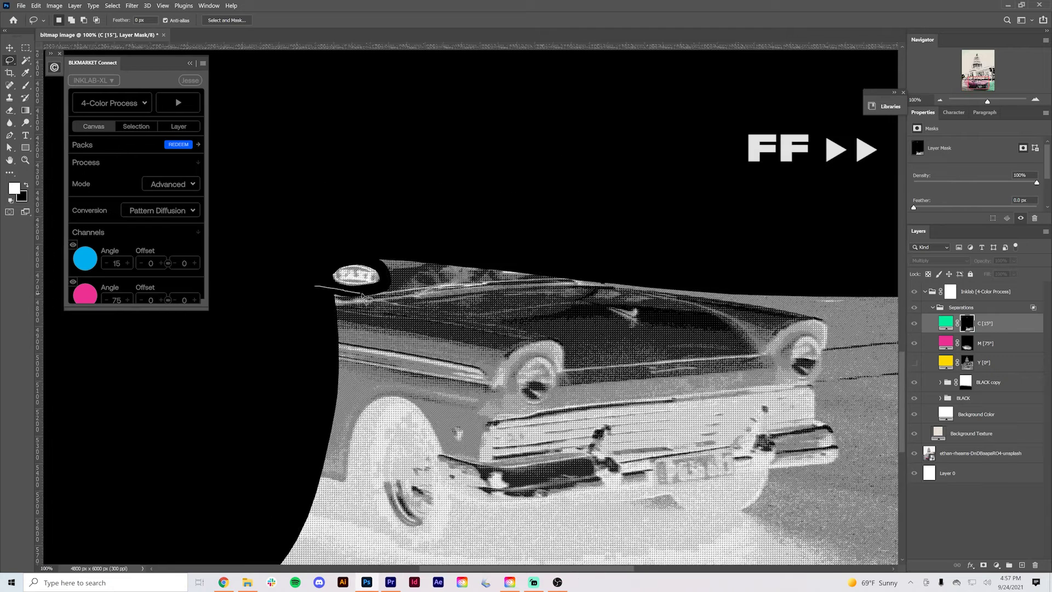
- Fill the remaining car and street areas with black on the C [15°] mask, keeping only the TAXI sign, and return to the artwork
left_click_drag(311, 508, 361, 285)
key("ctrl+BackSpace")
key("ctrl+minus")
key("ctrl+minus")
key("ctrl+minus")
mouse_move(356, 366)
left_mouse_down()
mouse_move(507, 370)
mouse_move(581, 320)
mouse_move(787, 348)
mouse_move(470, 533)
mouse_move(254, 433)
left_mouse_up()
left_click_drag(352, 355, 353, 357)
key("ctrl+BackSpace")
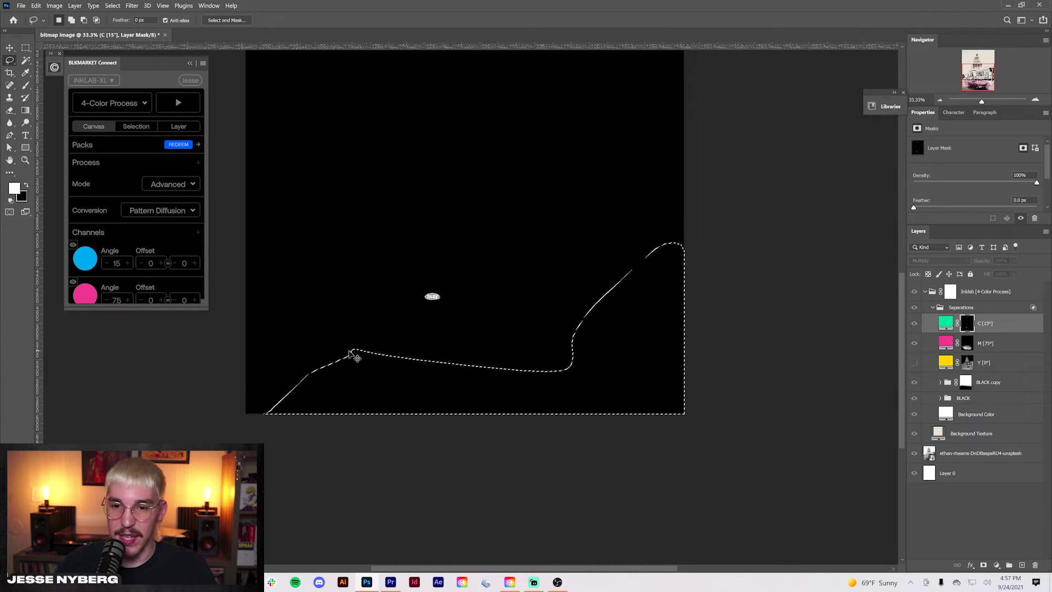
key("ctrl+d")
left_click(944, 325)
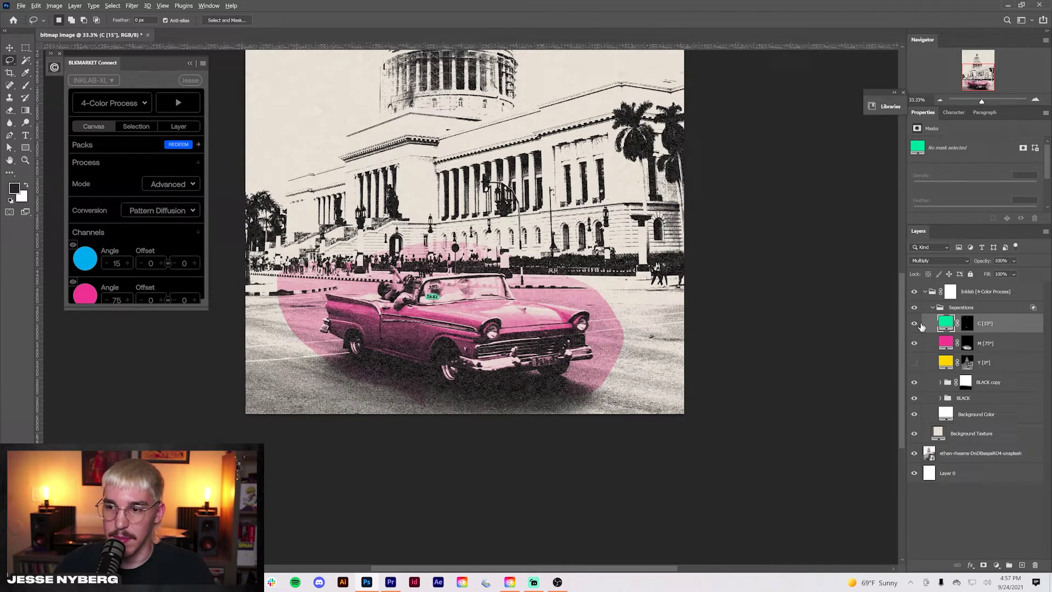
left_click(915, 324, "alt")
left_click(915, 324, "alt")
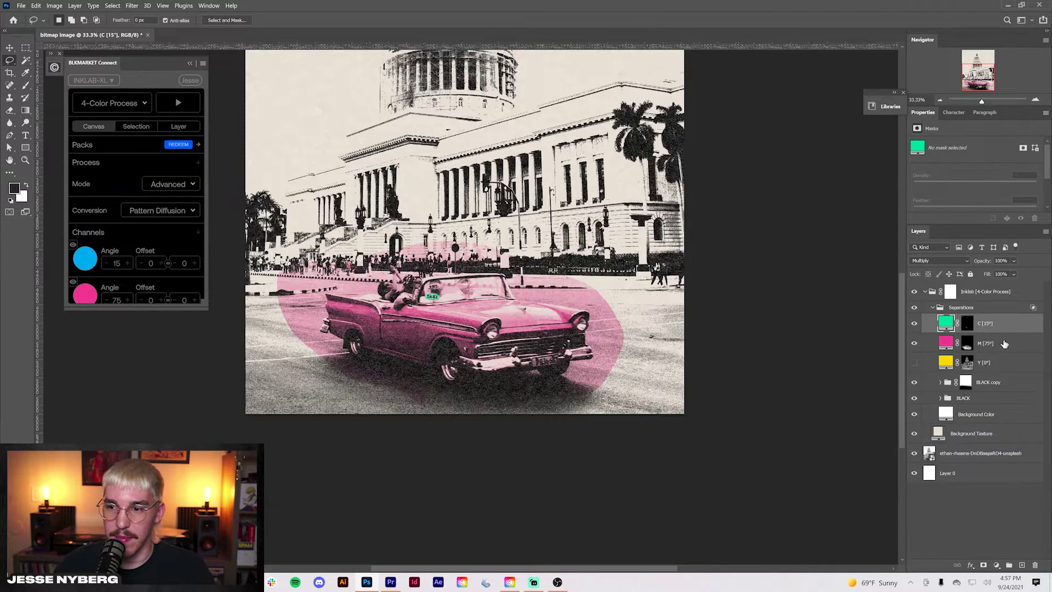
- Target the M [75°] layer mask and paint the magenta out with black along the car's rear edge and taillight
left_click(969, 345)
key("ctrl+plus")
key("ctrl+plus")
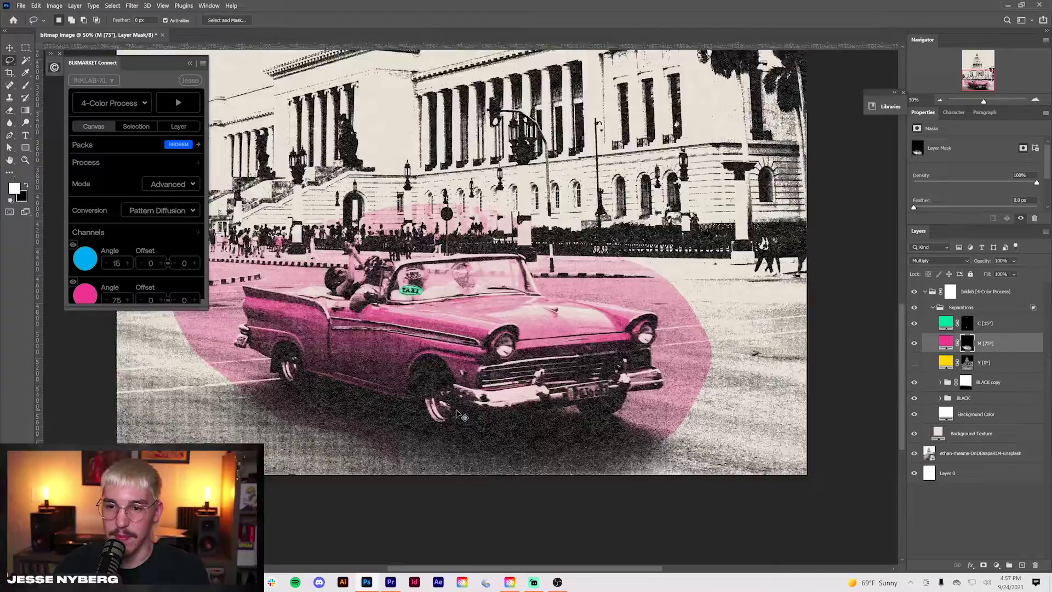
key("b")
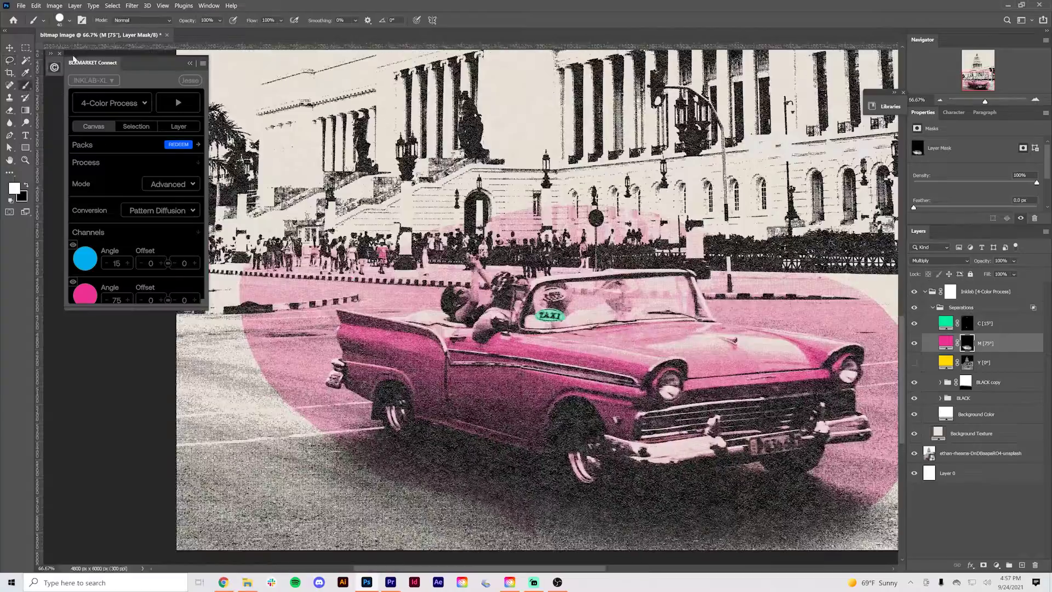
key("ctrl+plus")
key("ctrl+plus")
key("super+s")
key("Escape")
key("x")
left_click_drag(602, 219, 497, 367)
left_click_drag(556, 329, 400, 378)
mouse_move(367, 181)
left_mouse_down()
mouse_move(334, 247)
mouse_move(460, 329)
left_mouse_up()
left_click_drag(466, 208, 489, 474)
- Check the original photo and paint the magenta out along the upper edge of the tail fin toward the seats
left_click(915, 454, "alt")
left_click(915, 454, "alt")
mouse_move(390, 384)
left_mouse_down()
mouse_move(377, 274)
mouse_move(524, 288)
left_mouse_up()
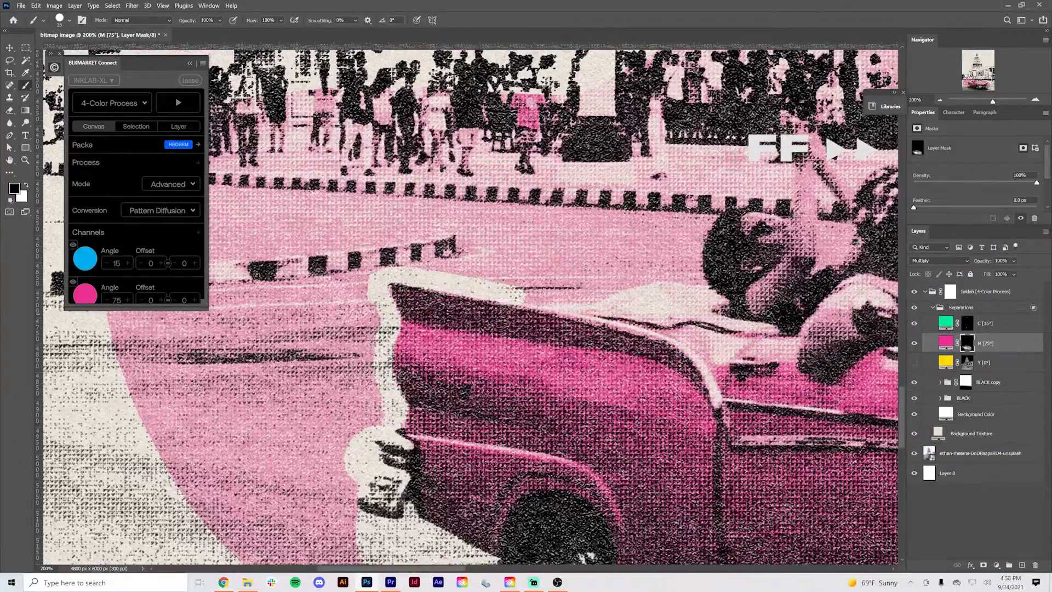
left_click_drag(523, 288, 680, 328)
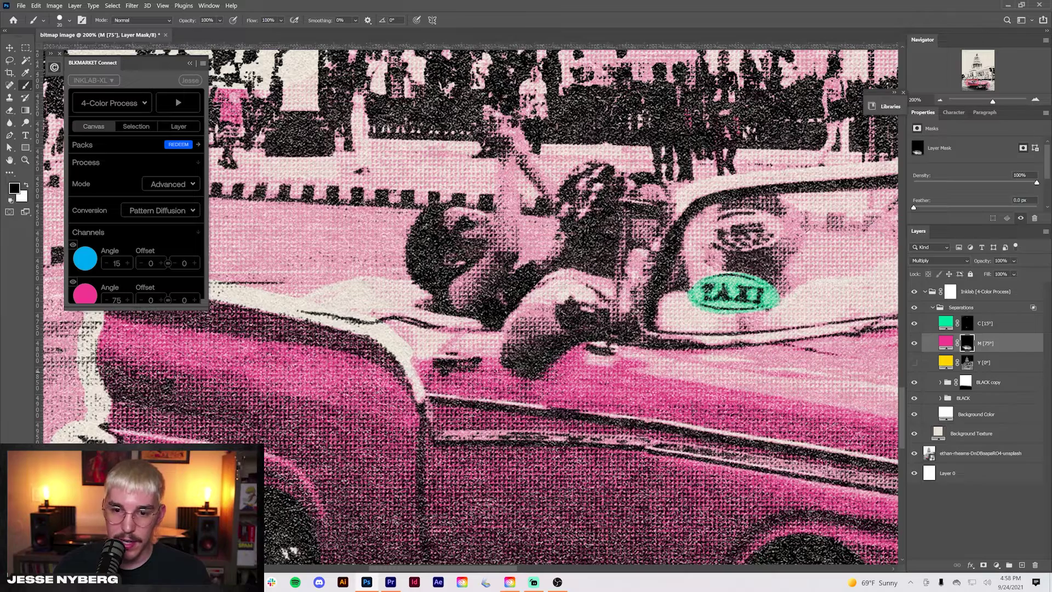
- Paint the magenta out of the chrome trim along the car's side, checking the mask and the original photo
left_click(966, 349, "alt")
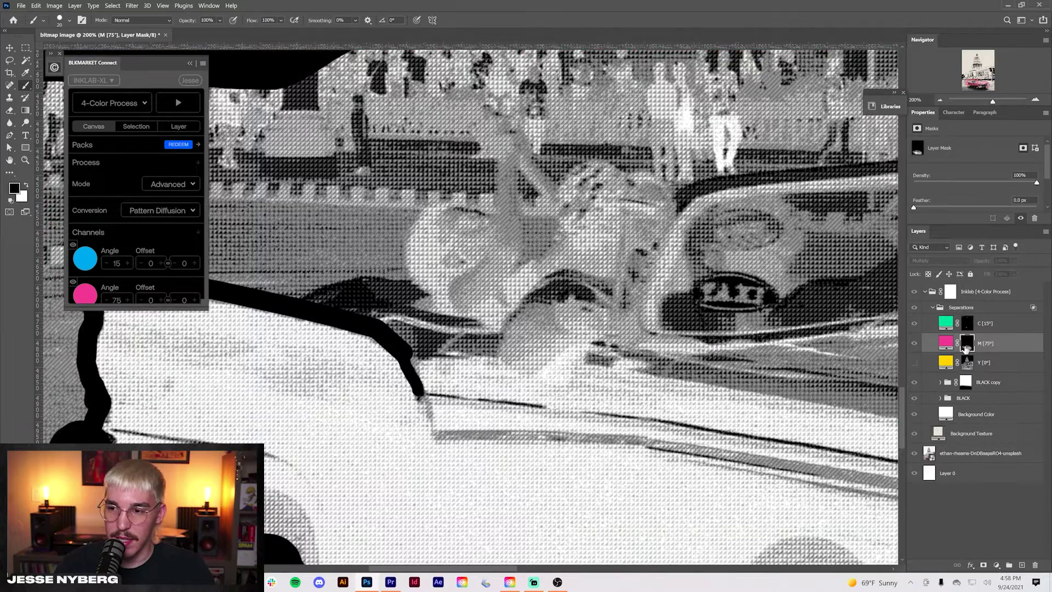
left_click(967, 348, "alt")
left_click(914, 454, "alt")
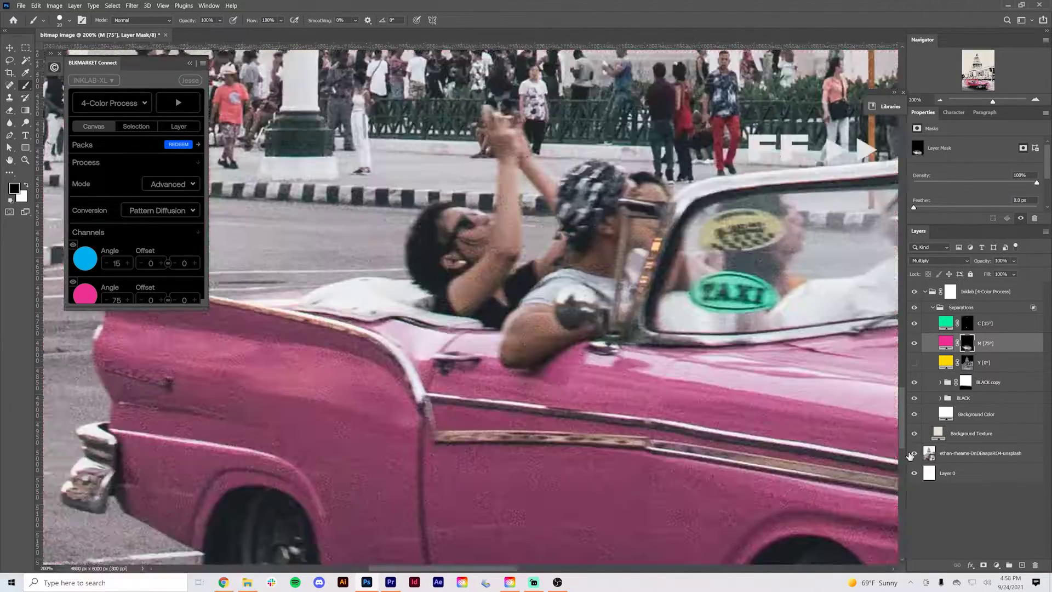
left_click(914, 453, "alt")
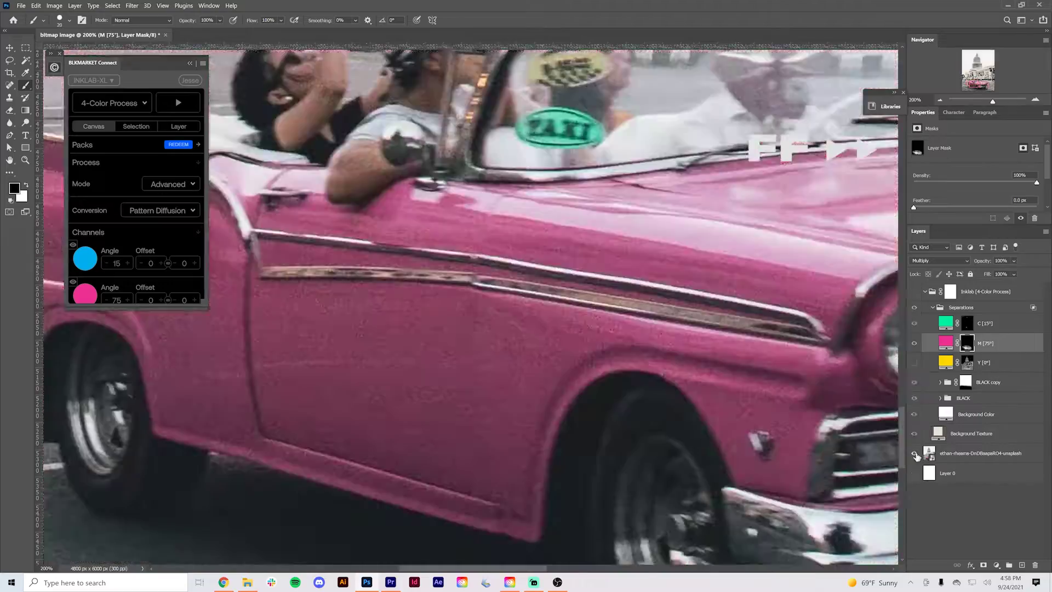
left_click(913, 454, "alt")
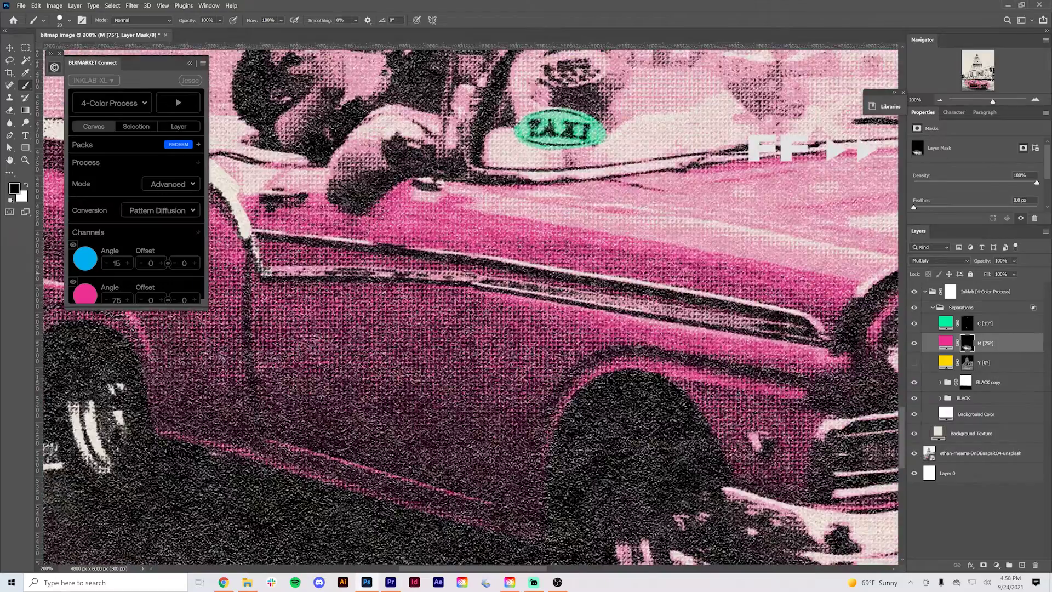
left_click(913, 454, "alt")
left_click(914, 454, "alt")
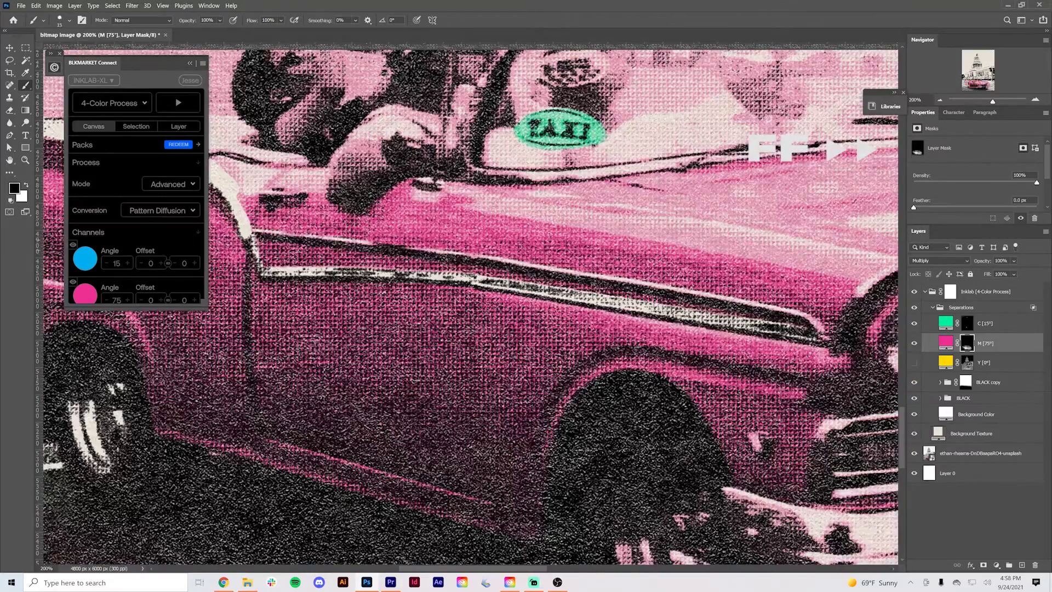
mouse_move(249, 235)
left_mouse_down()
mouse_move(563, 274)
mouse_move(829, 340)
left_mouse_up()
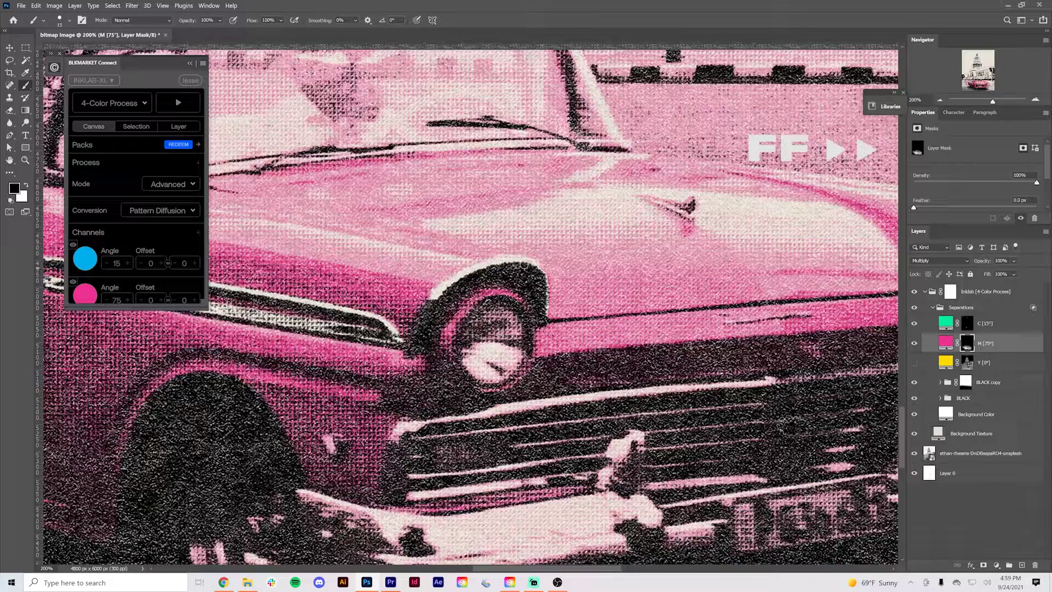
- Enlarge the brush and paint the magenta out of the nearer headlight's lens, using the original photo as reference
left_click(913, 454, "alt")
left_click(913, 454, "alt")
key("bracketright")
key("bracketright")
key("bracketright")
key("bracketright")
key("bracketright")
key("bracketright")
key("bracketright")
key("bracketright")
key("bracketright")
left_click_drag(483, 329, 504, 364)
mouse_move(568, 347)
left_mouse_down()
mouse_move(770, 276)
mouse_move(773, 303)
left_mouse_up()
- Compare the headlight, grille and bumper in the artwork with the original photo
left_click(913, 454, "alt")
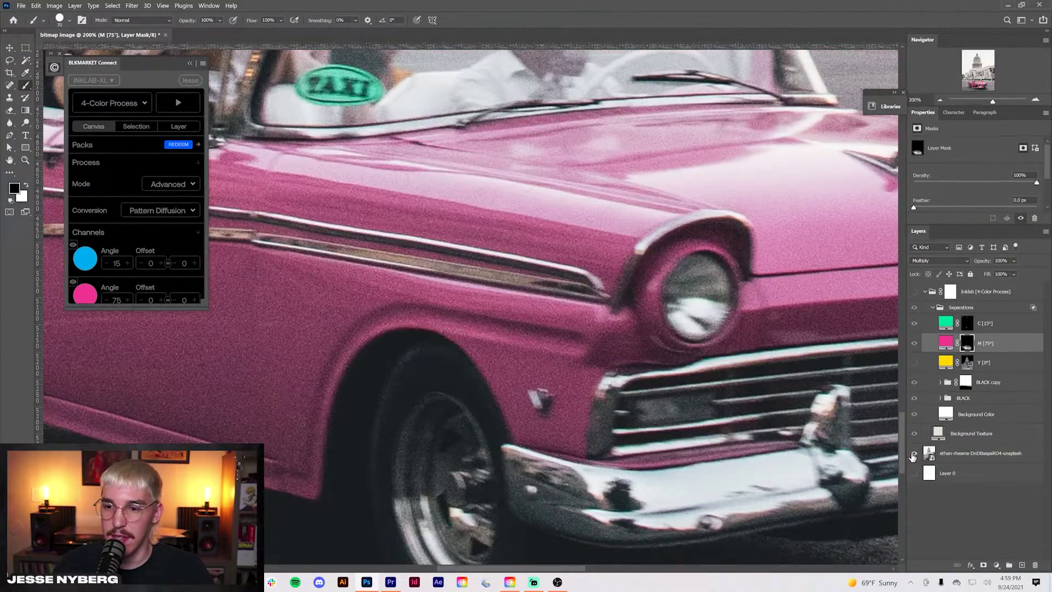
left_click(914, 453, "alt")
left_click(913, 453, "alt")
left_click(914, 454, "alt")
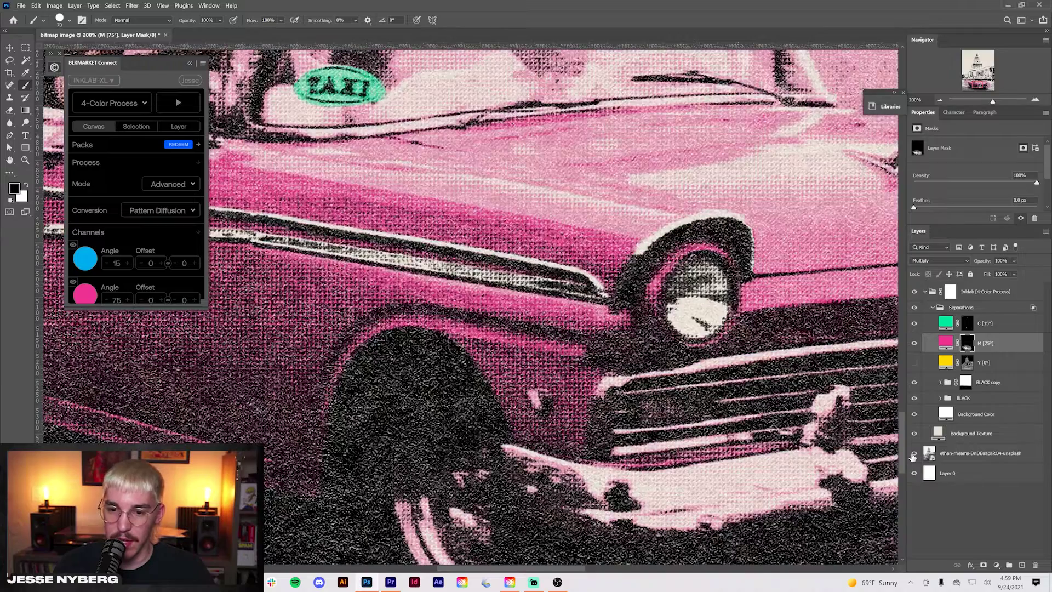
left_click(913, 453, "alt")
left_click(913, 454, "alt")
left_click(913, 453, "alt")
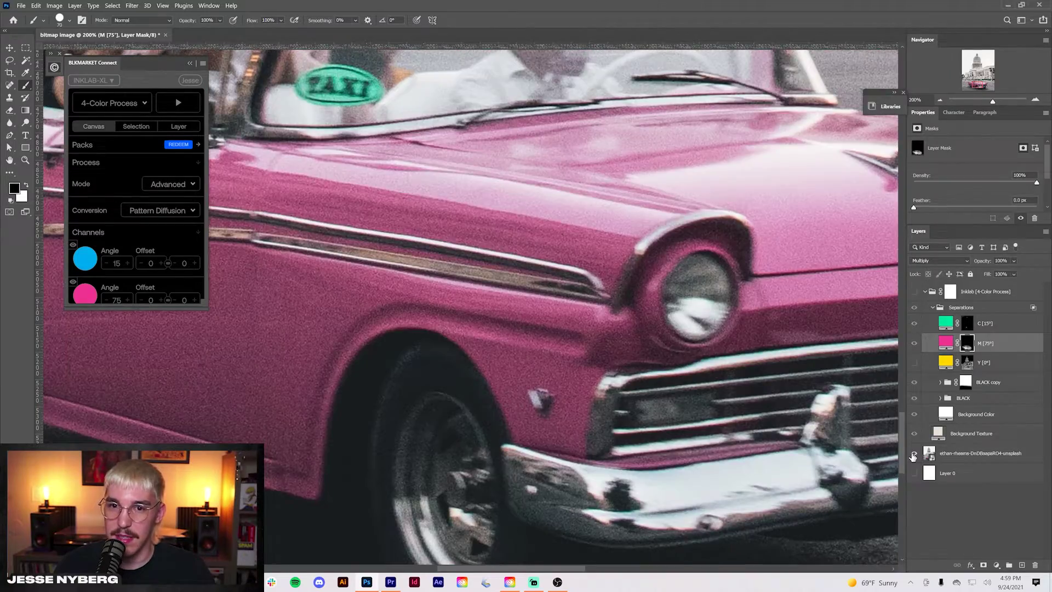
left_click(914, 454, "alt")
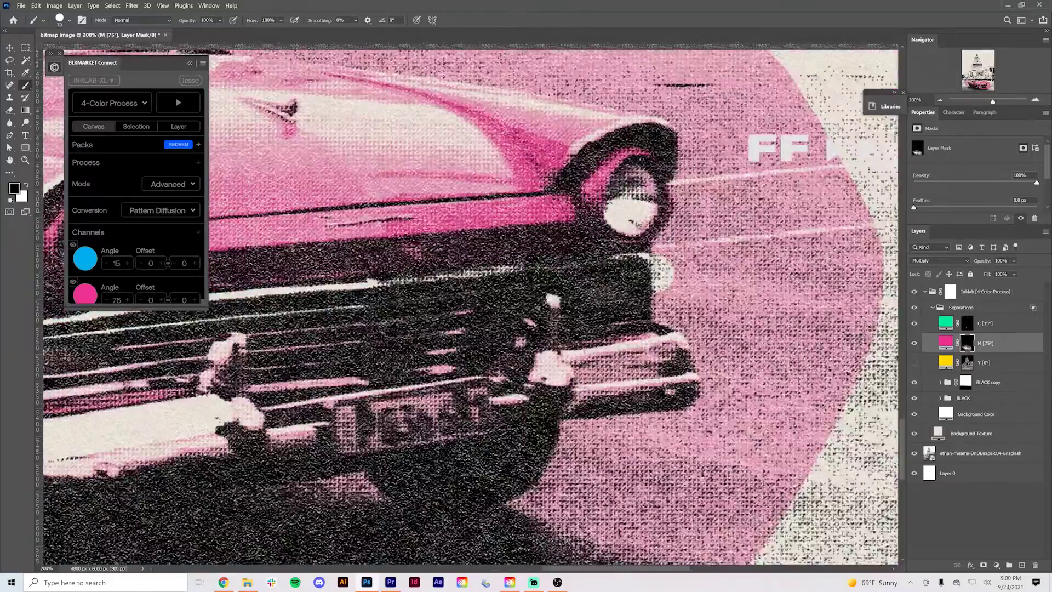
- Paint the magenta out of the far headlight's rim, the grille and the chrome front bumper, checking against the original photo
left_click(915, 453, "alt")
left_click(914, 454, "alt")
left_click_drag(578, 144, 687, 137)
left_click(914, 453, "alt")
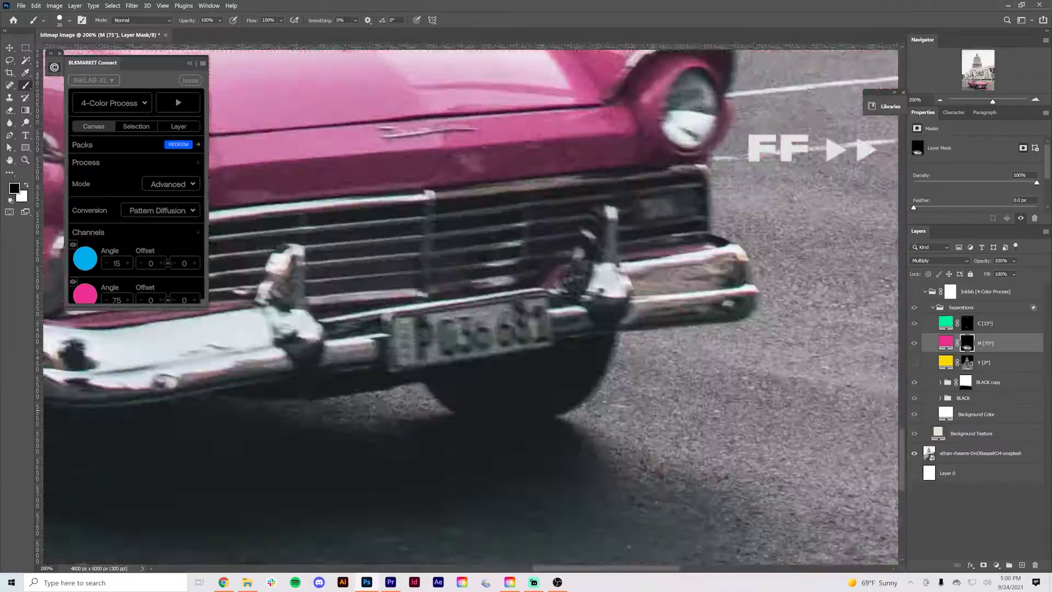
left_click(914, 453, "alt")
key("ctrl+minus")
left_click_drag(588, 329, 623, 303)
key("ctrl+plus")
key("ctrl+plus")
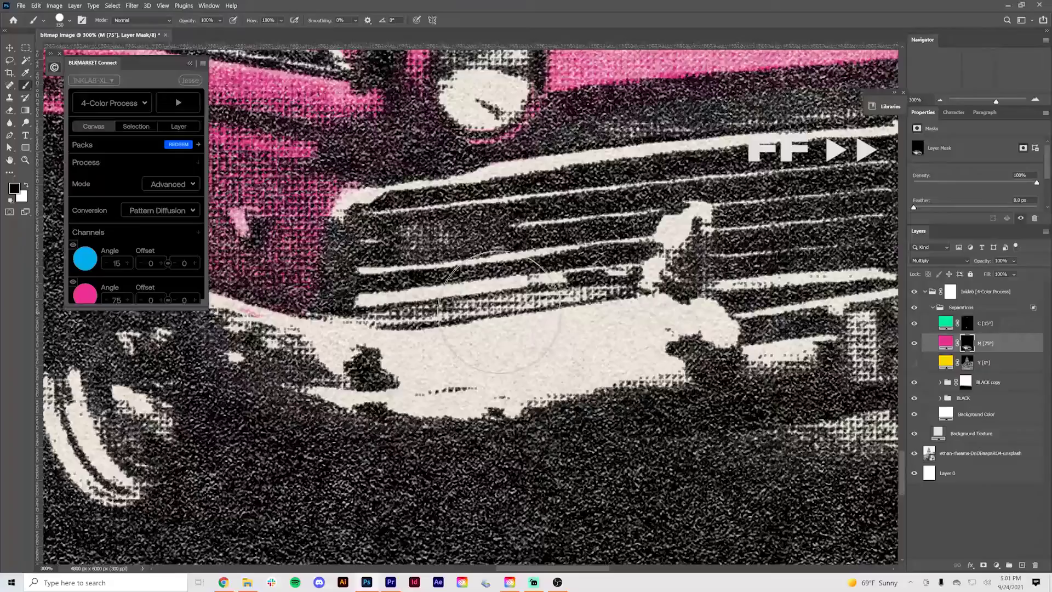
- Paint with white on the magenta mask along the front bumper's upper edge and compare the whole car with the photo
key("x")
left_click_drag(308, 324, 630, 287)
key("ctrl+minus")
key("ctrl+minus")
key("ctrl+minus")
key("ctrl+minus")
key("ctrl+minus")
left_click(914, 453, "alt")
left_click(914, 454, "alt")
scroll(420, 251, "up", 2)
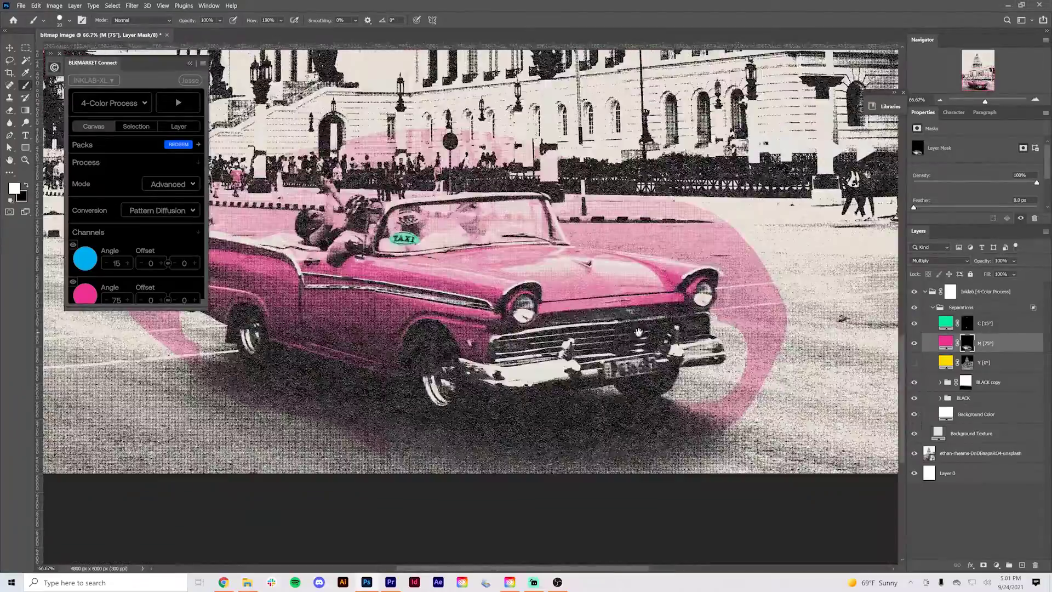
- Enlarge the brush and paint the magenta out of the white seat cover and the passengers with black
left_click(914, 454, "alt")
left_click(914, 454, "alt")
scroll(245, 240, "up", 3)
key("x")
key("x")
key("bracketright")
key("bracketright")
key("bracketright")
left_click(914, 454, "alt")
left_click(914, 454, "alt")
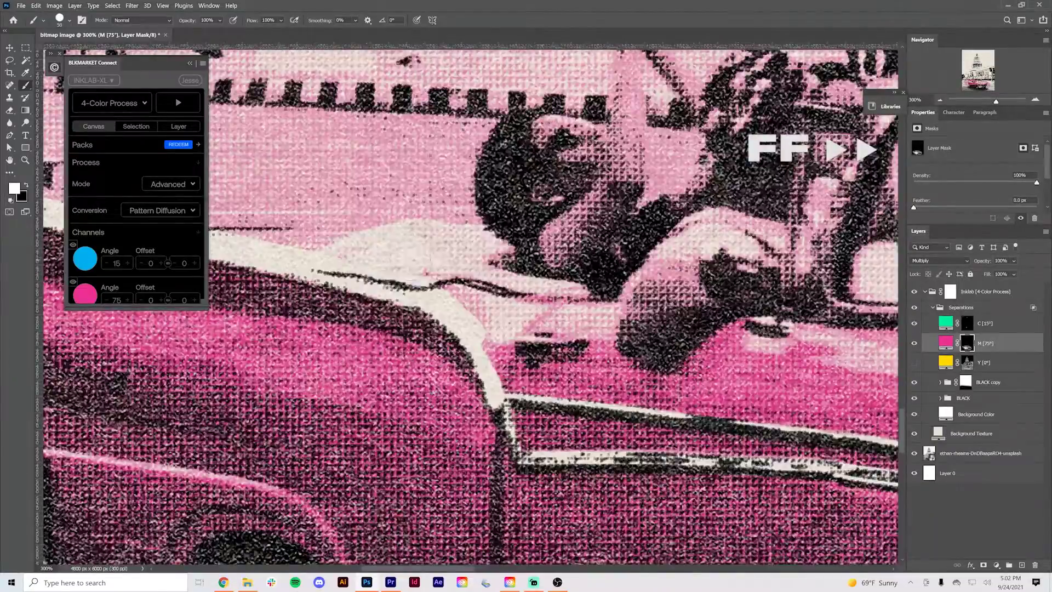
key("x")
left_click_drag(438, 263, 540, 262)
left_click_drag(613, 274, 409, 268)
- Paint the magenta out of the windshield frame and its base, checking against the original photo
left_click(914, 454, "alt")
left_click(914, 454, "alt")
left_click_drag(630, 276, 413, 302)
left_click_drag(701, 263, 139, 317)
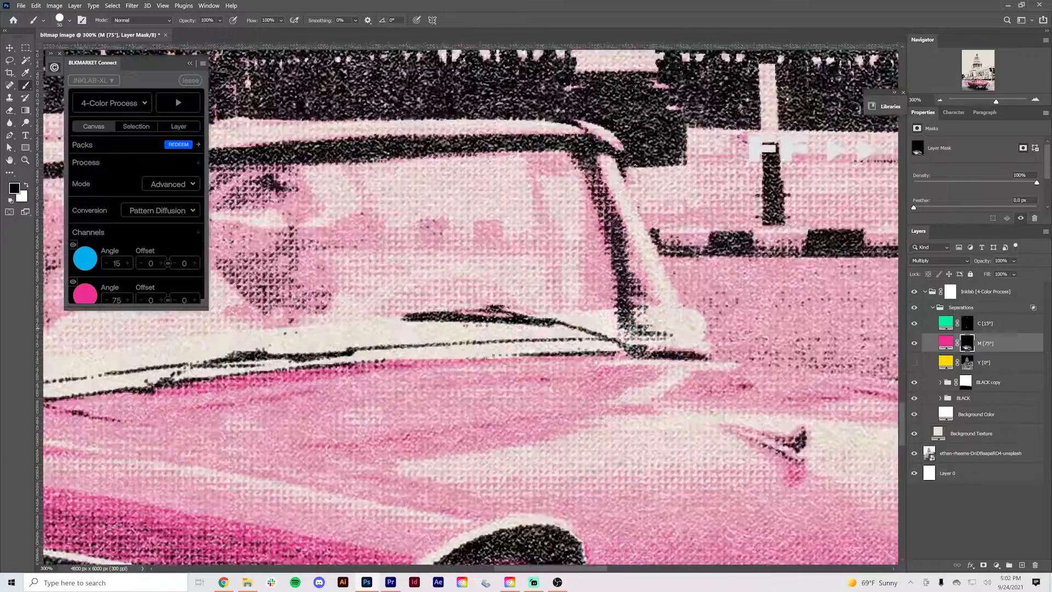
left_click(914, 454, "alt")
left_click(914, 453, "alt")
left_click_drag(384, 230, 620, 306)
- Enlarge the brush further and paint the magenta out of the windshield glass and the people behind it
scroll(592, 316, "down", 3)
key("bracketright")
key("bracketright")
key("bracketright")
key("bracketright")
key("bracketright")
key("bracketright")
key("bracketright")
left_click_drag(444, 309, 531, 294)
left_click_drag(331, 269, 586, 265)
left_click(914, 454, "alt")
left_click(914, 454, "alt")
key("ctrl+minus")
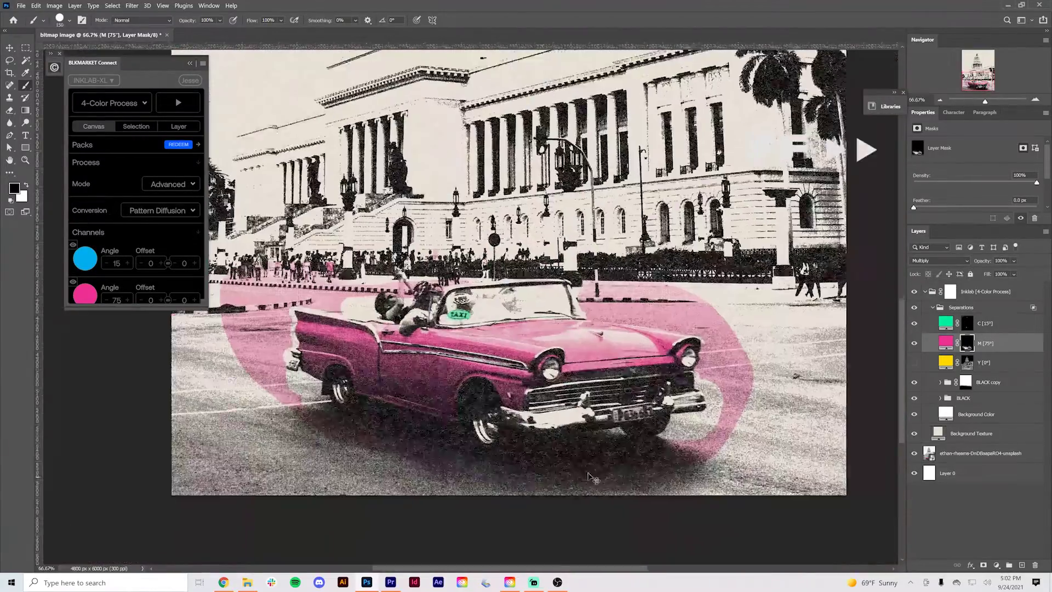
- Enlarge the brush to 250 and paint the magenta out of the street and crowd behind and beneath the car
key("bracketright")
key("bracketright")
key("bracketright")
key("bracketright")
key("bracketright")
left_click_drag(265, 396, 266, 349)
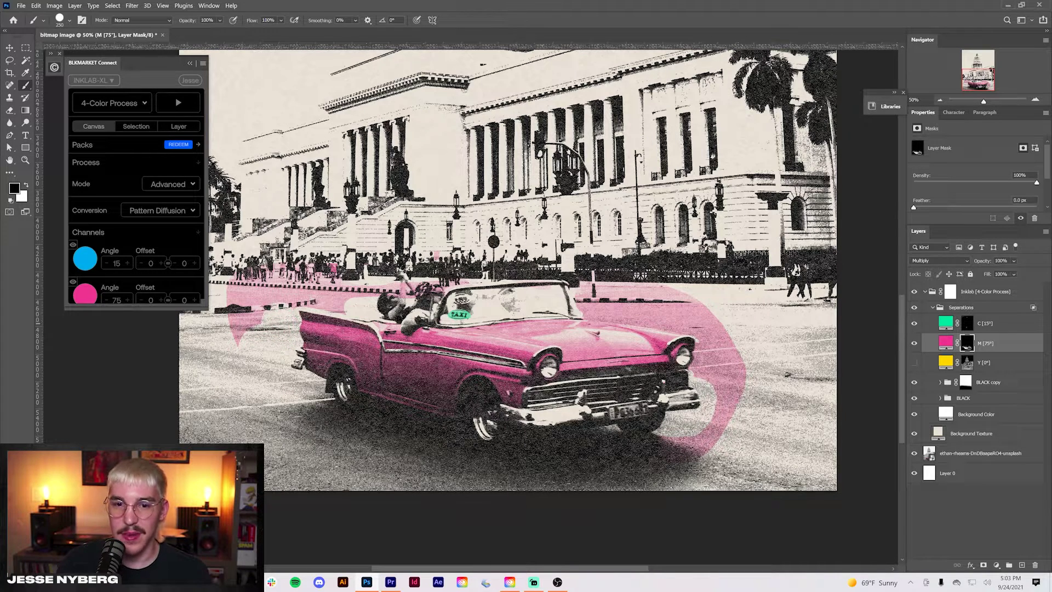
mouse_move(352, 301)
left_mouse_down()
mouse_move(279, 277)
mouse_move(254, 318)
mouse_move(409, 281)
left_mouse_up()
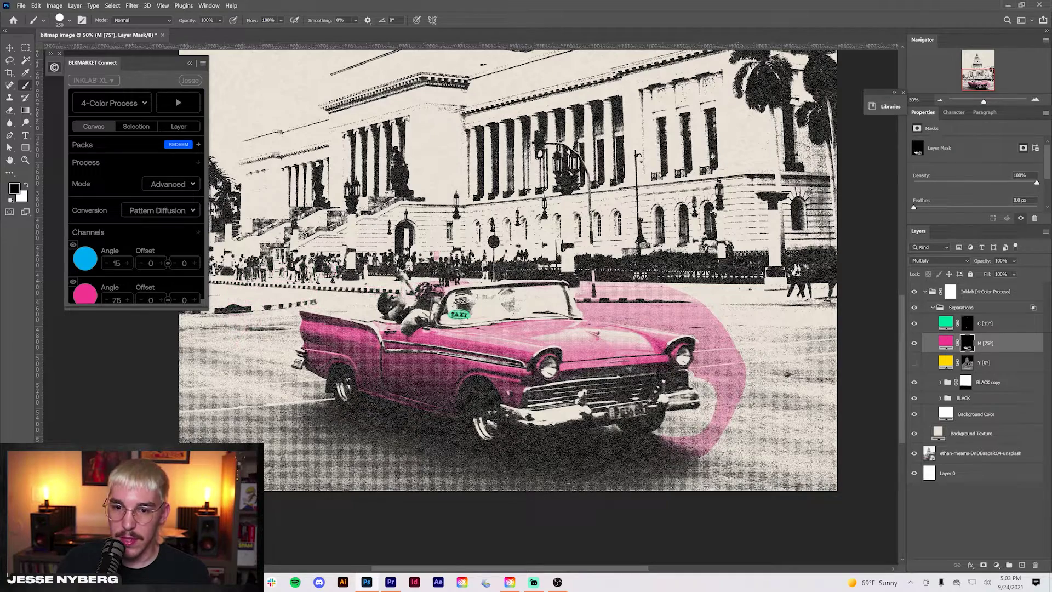
- Paint the magenta out of the street beside the car's front bumper and headlight with black on the layer mask
key("ctrl+plus")
key("ctrl+plus")
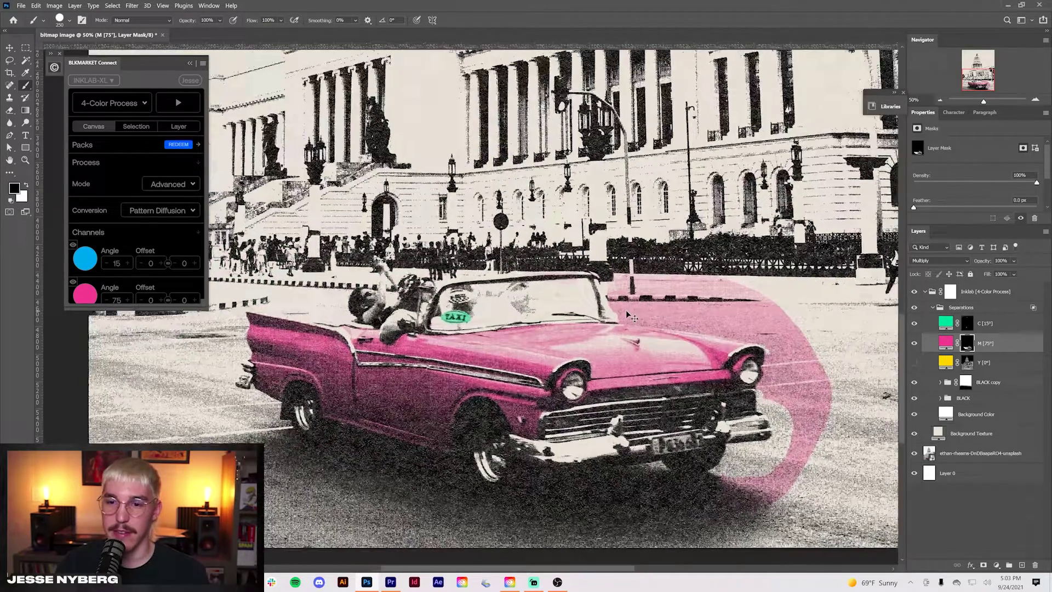
left_click_drag(633, 347, 393, 345)
left_click_drag(335, 220, 451, 244)
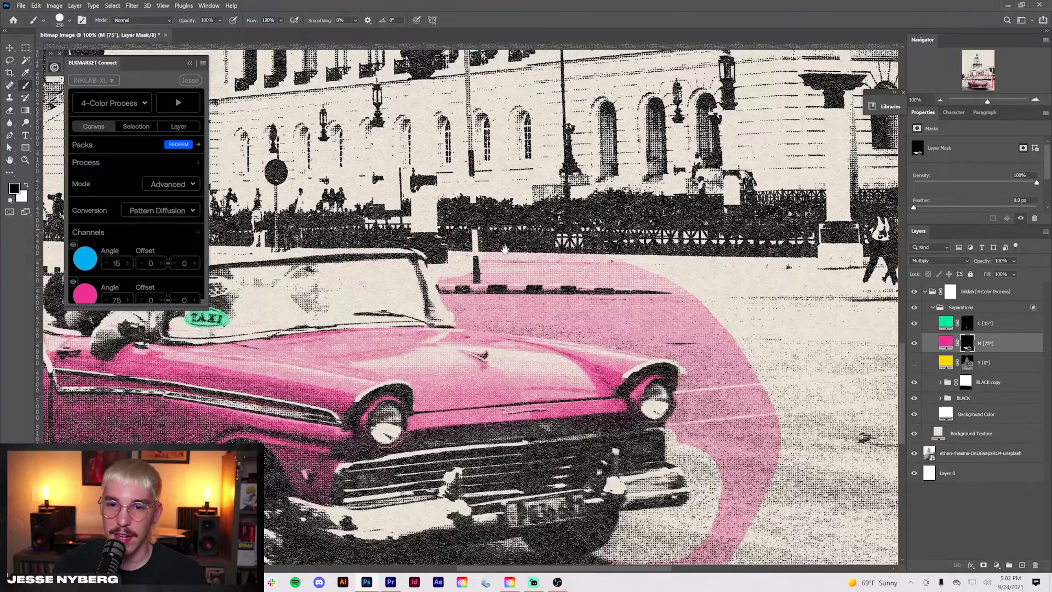
mouse_move(568, 286)
left_mouse_down()
mouse_move(475, 196)
mouse_move(495, 220)
left_mouse_up()
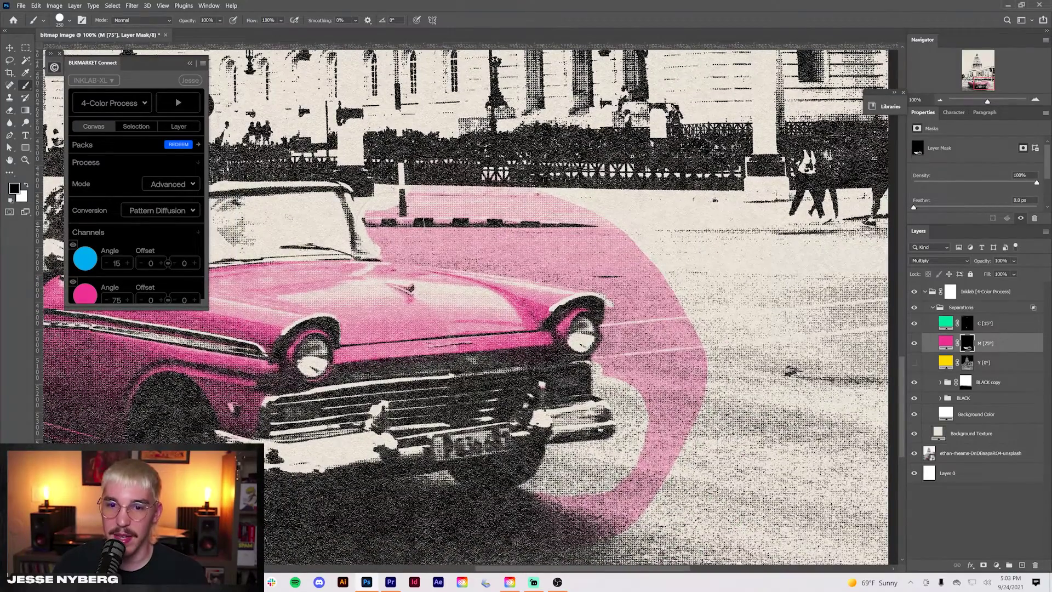
mouse_move(553, 520)
left_mouse_down()
mouse_move(619, 510)
mouse_move(652, 471)
mouse_move(682, 329)
left_mouse_up()
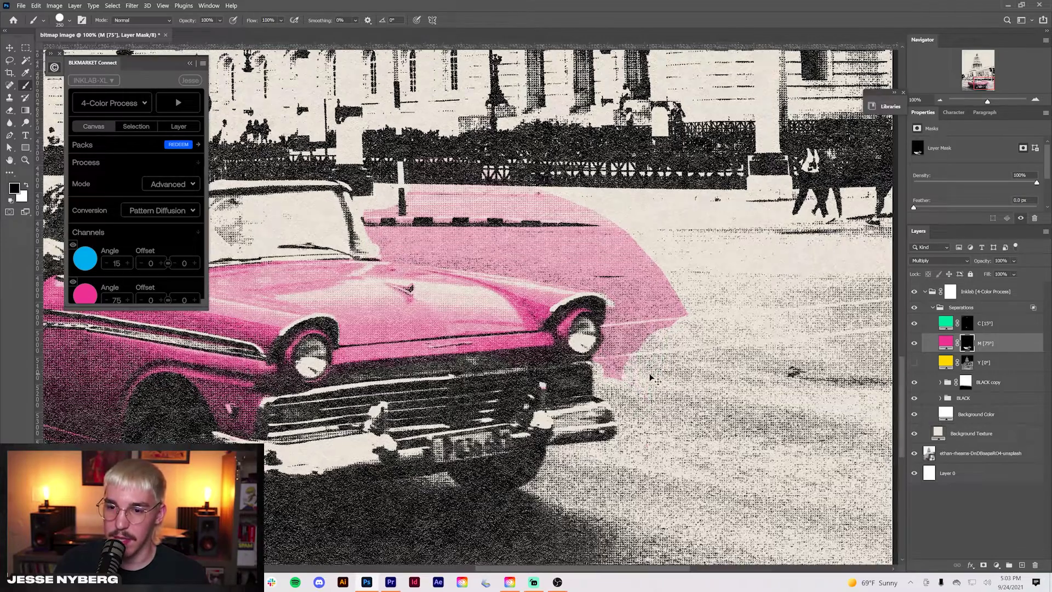
- Reduce the brush to 125 and paint the magenta out of the street and curb behind the hood and front fender
key("ctrl+plus")
key("bracketleft")
key("bracketleft")
key("bracketleft")
key("bracketleft")
left_click_drag(788, 507, 801, 368)
left_click(330, 267)
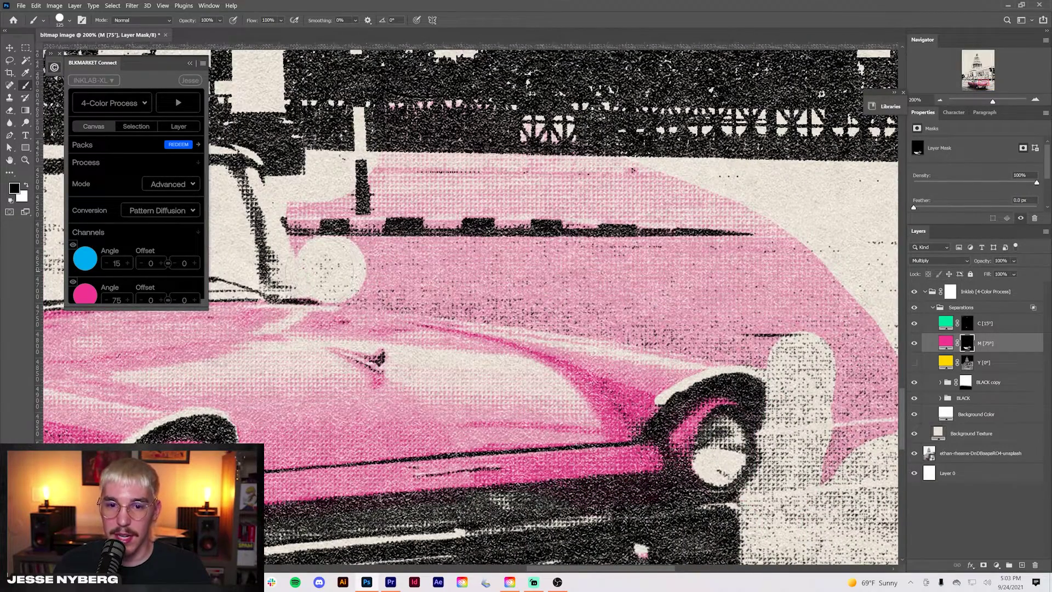
mouse_move(330, 269)
left_mouse_down()
mouse_move(576, 288)
mouse_move(794, 324)
left_mouse_up()
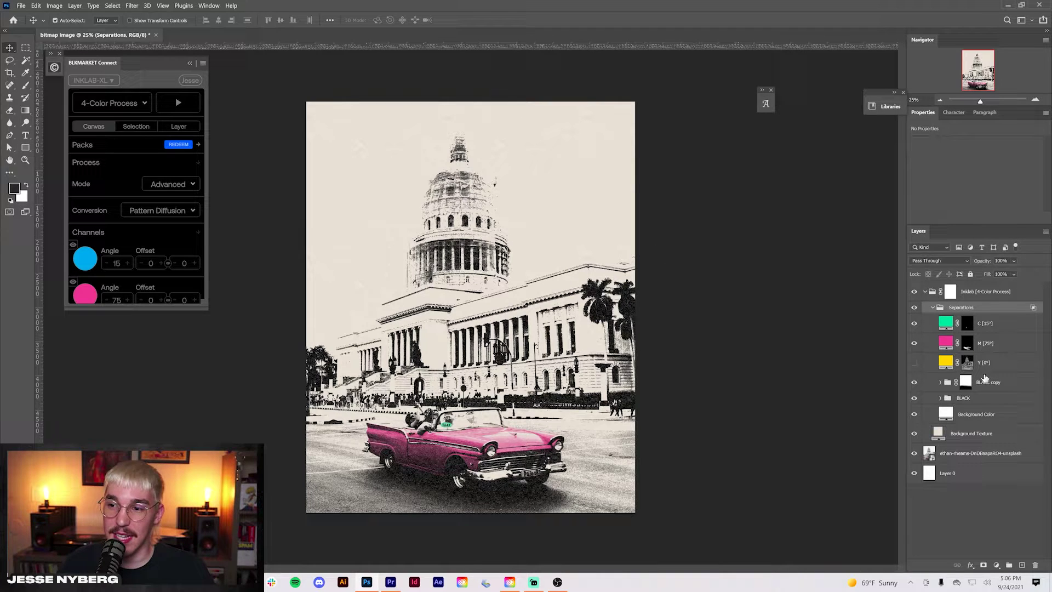
- Select the yellow separation layer
left_click(1003, 366)
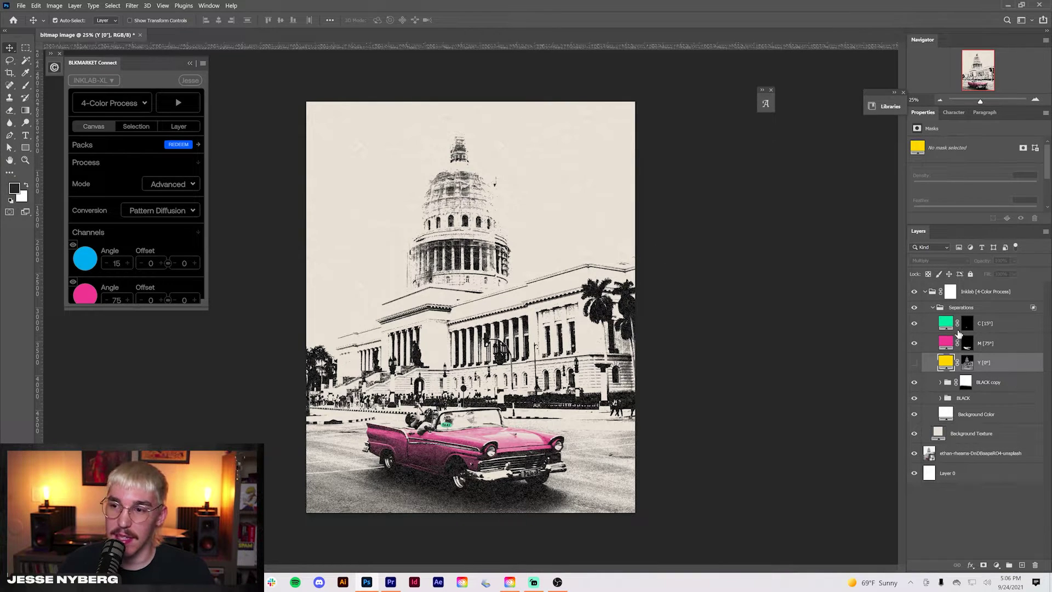